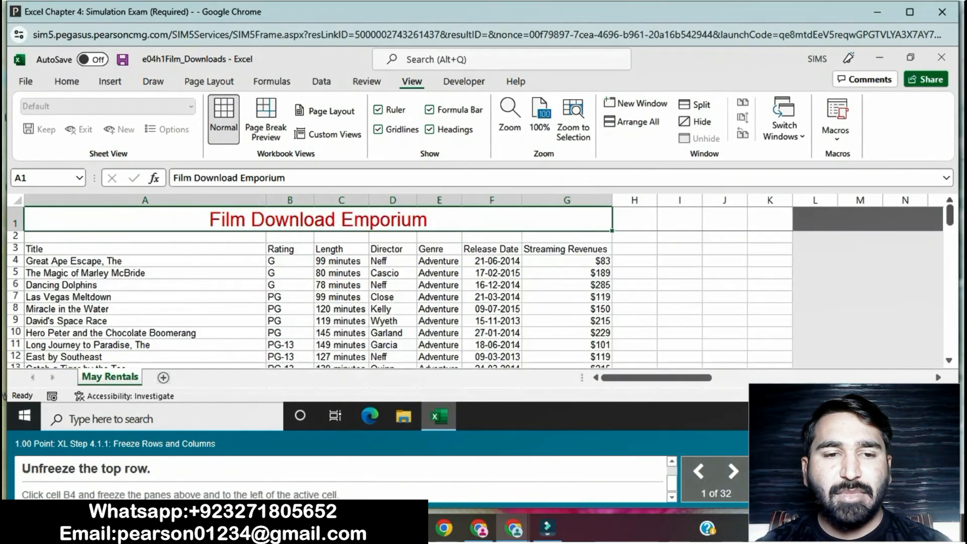
Step: Unfreeze the top row and freeze the panes above and to the left of cell B4
click(639, 139)
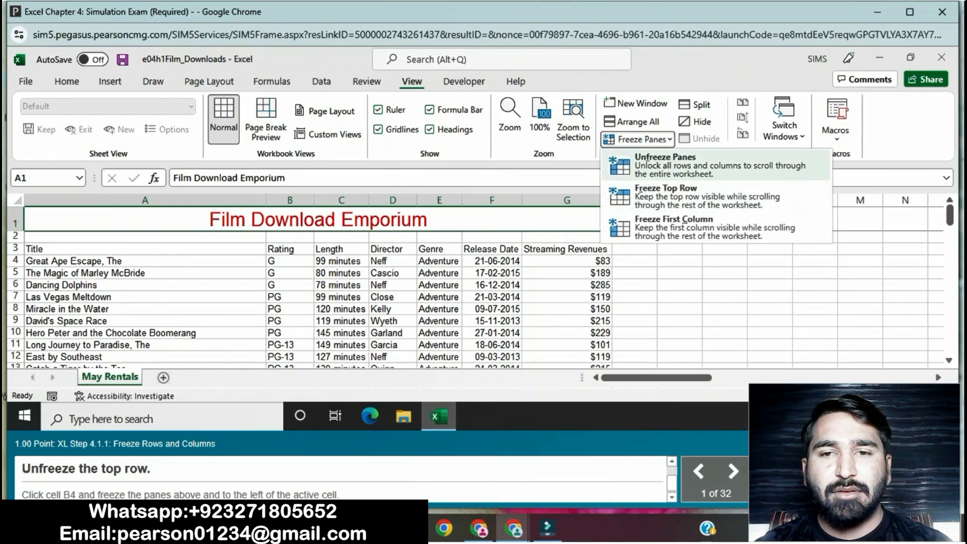
click(670, 165)
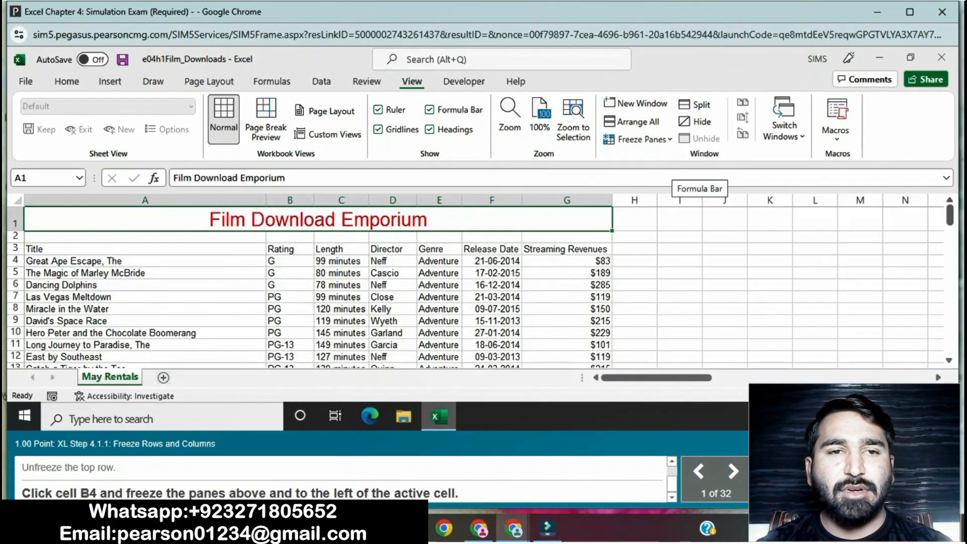
click(290, 249)
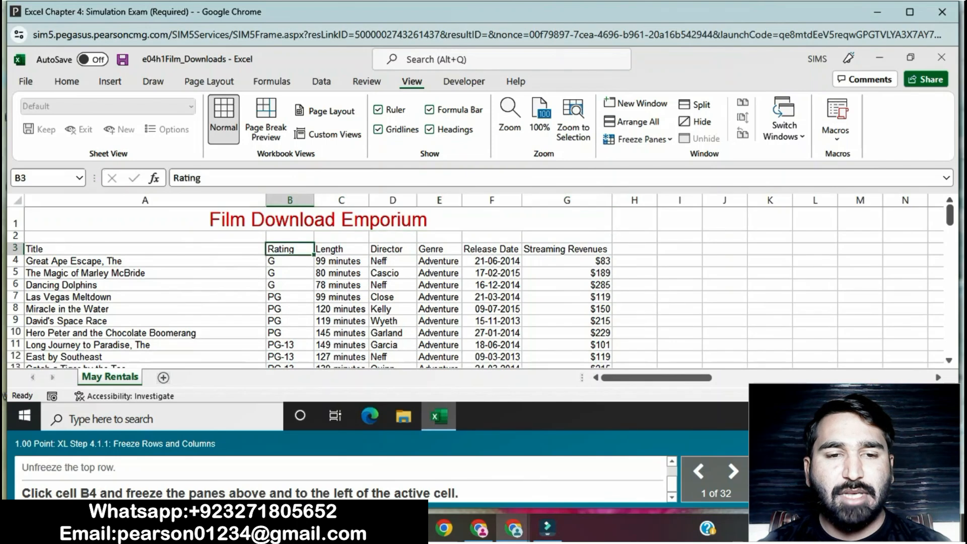
click(289, 261)
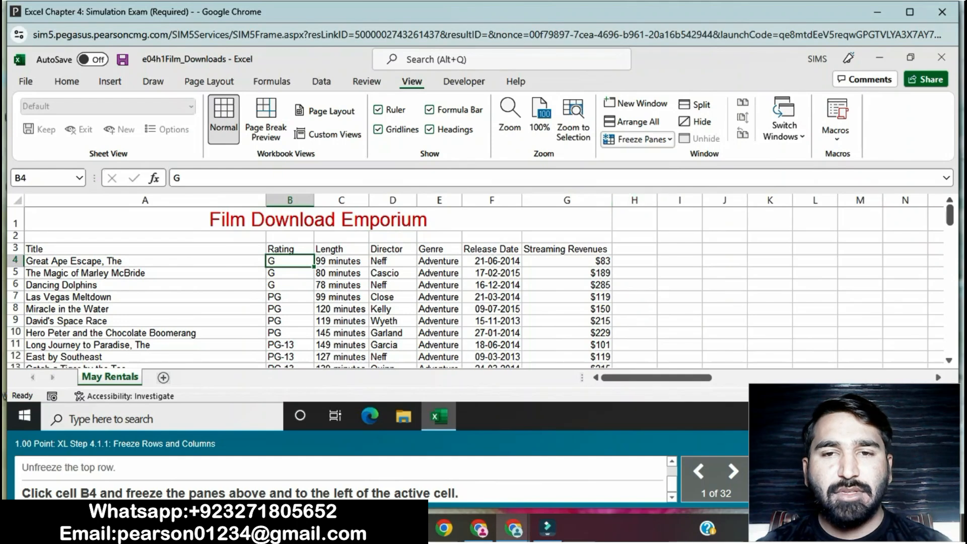
click(637, 139)
click(660, 166)
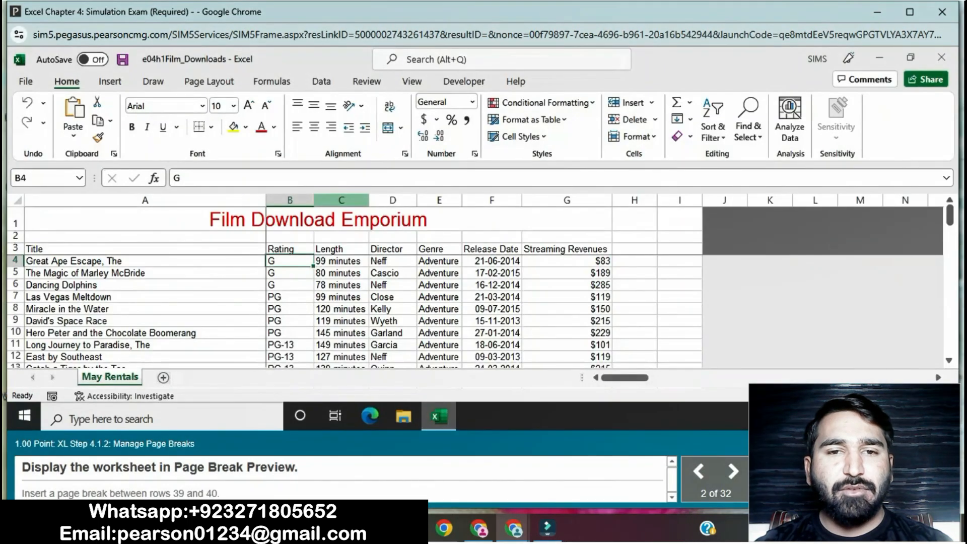
Step: Display the worksheet in Page Break Preview and try to insert a page break above row 40
click(412, 82)
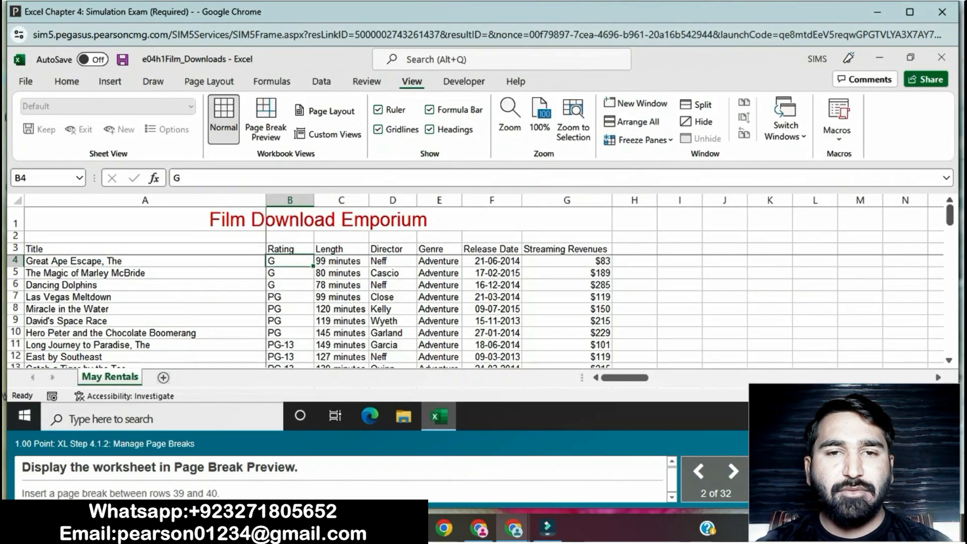
click(266, 121)
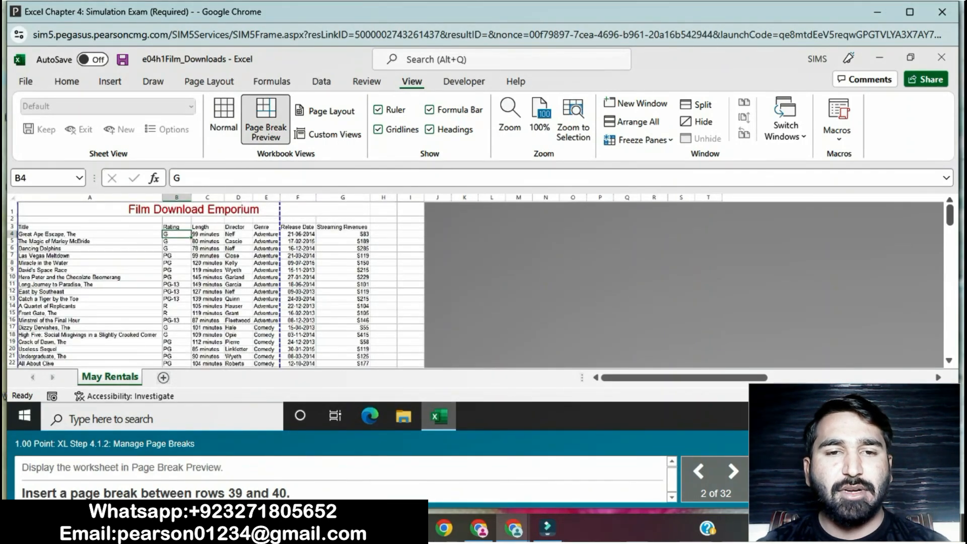
scroll(217, 282, down, 3)
scroll(217, 282, down, 3)
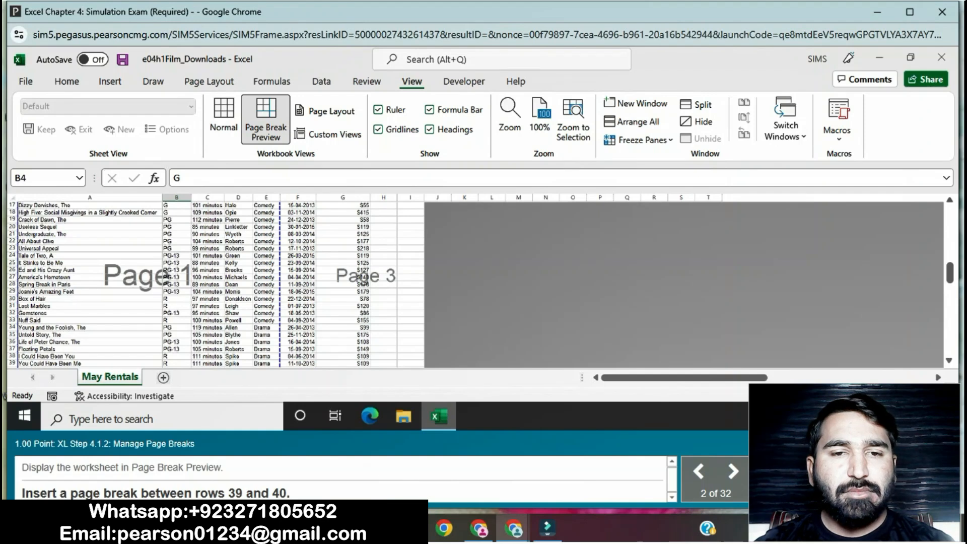
scroll(217, 282, down, 1)
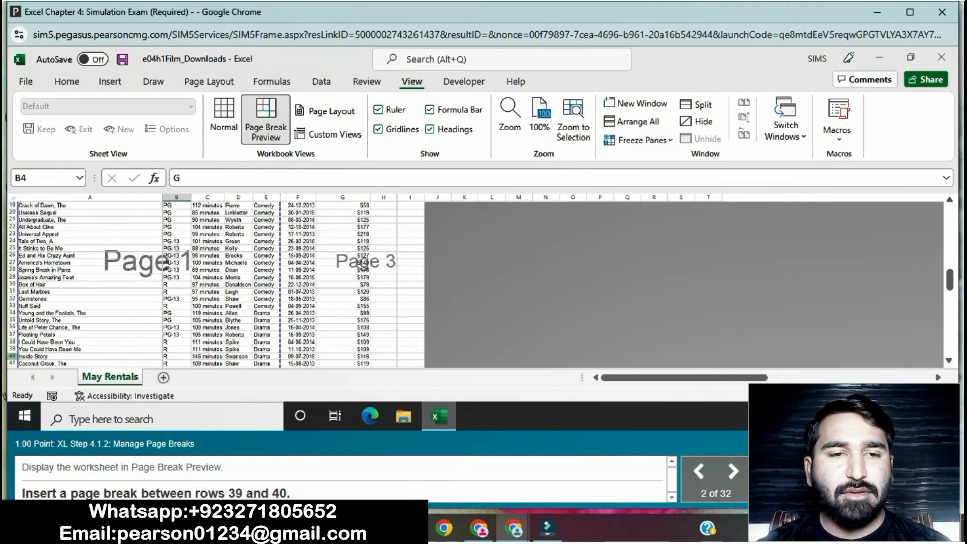
click(12, 356)
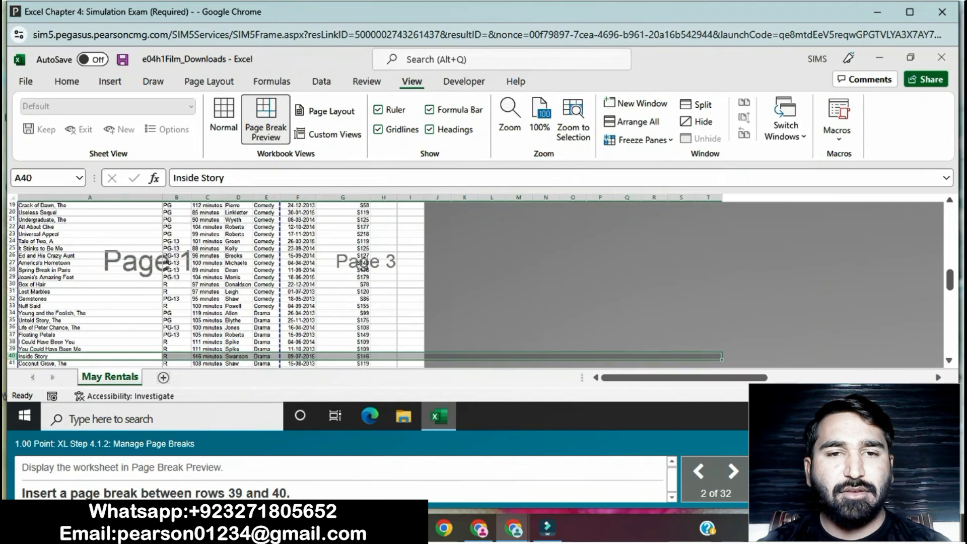
click(209, 81)
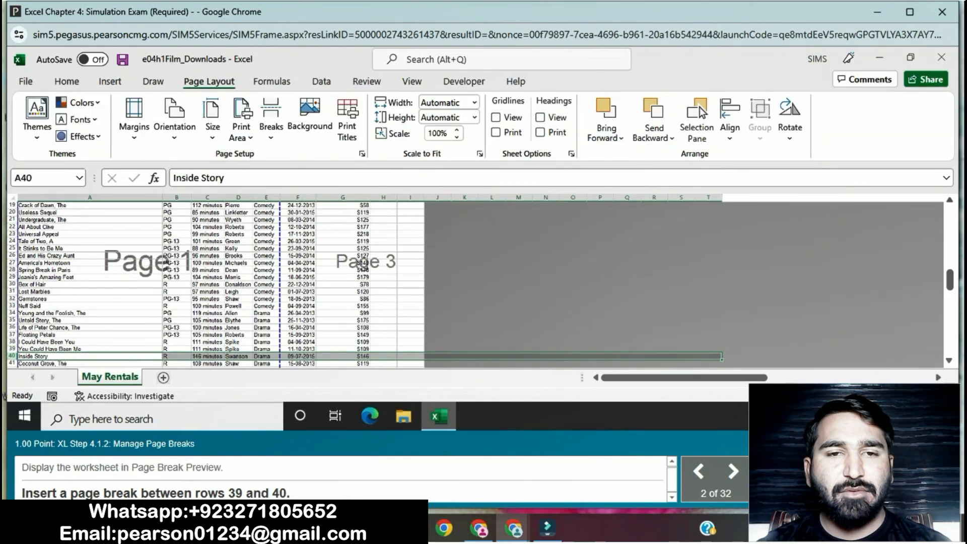
click(271, 121)
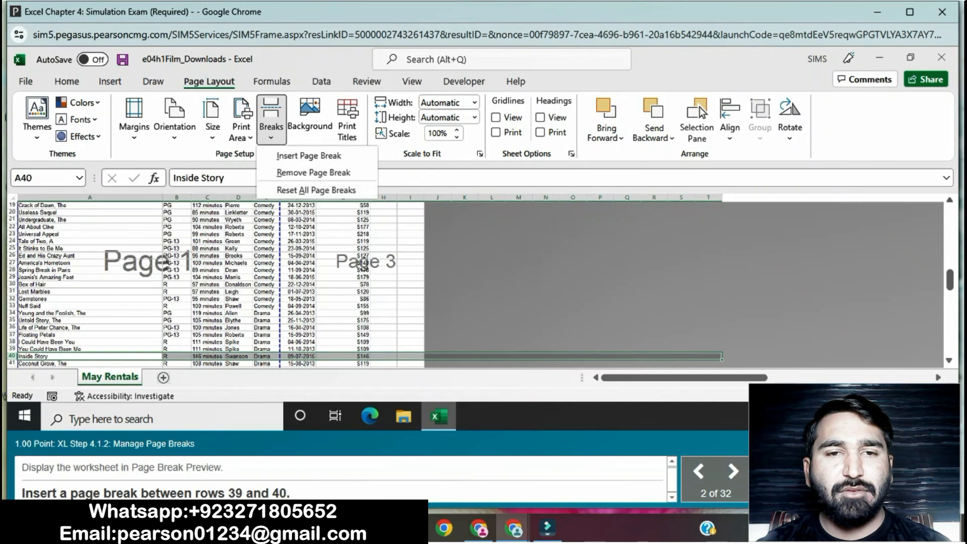
click(309, 155)
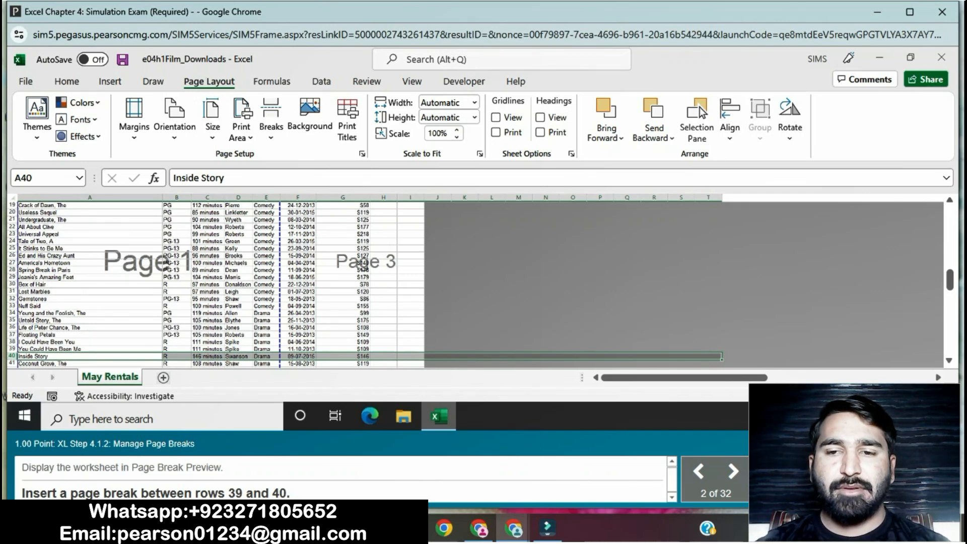
Step: Insert a page break between rows 39 and 40, working from cell A40
click(89, 356)
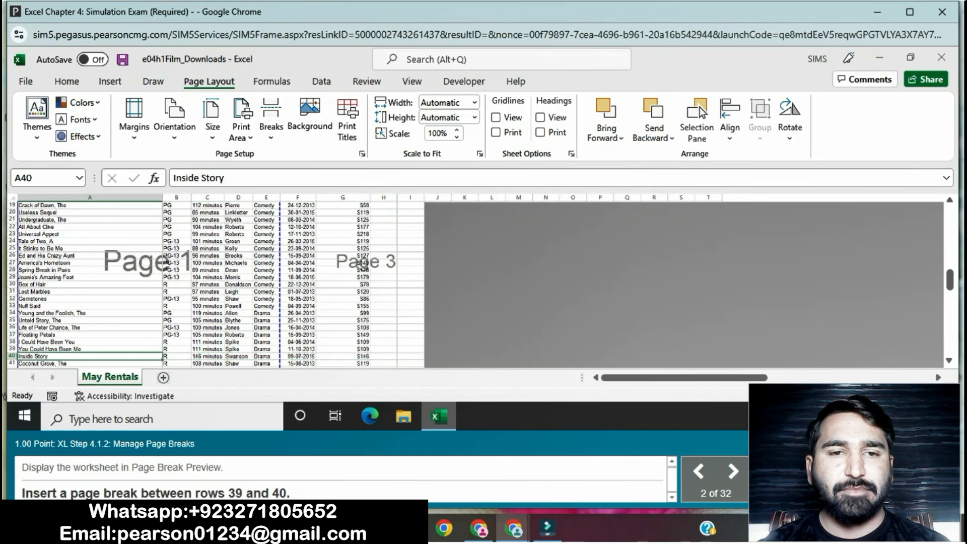
click(271, 121)
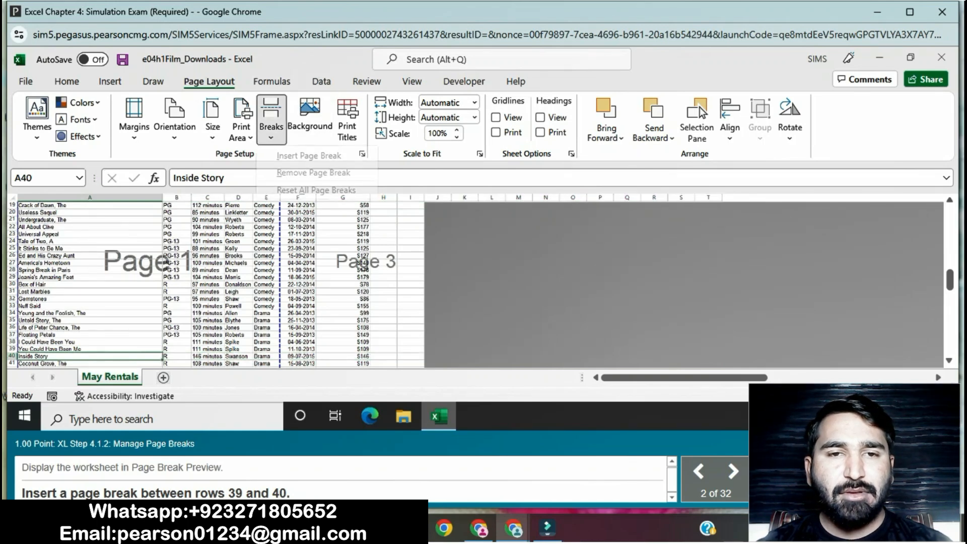
click(309, 156)
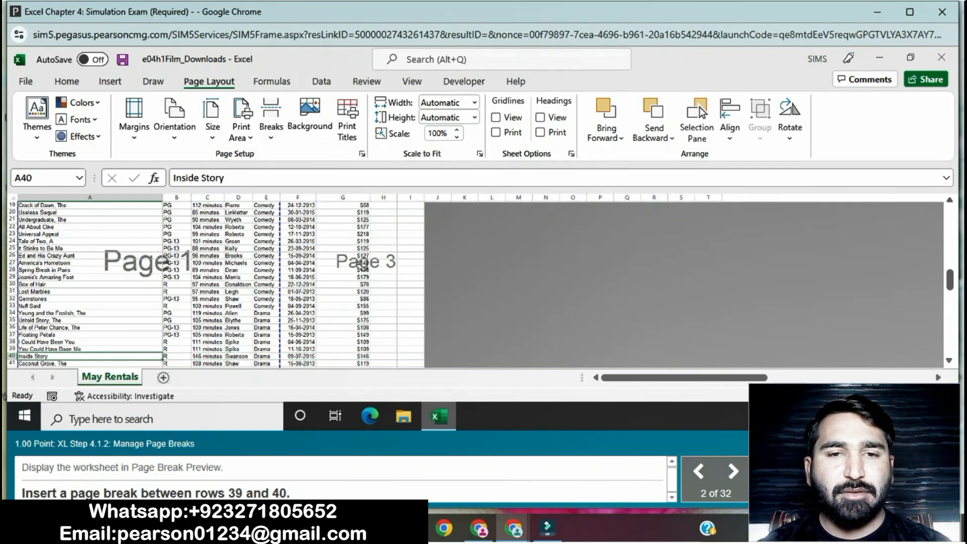
click(271, 121)
click(309, 156)
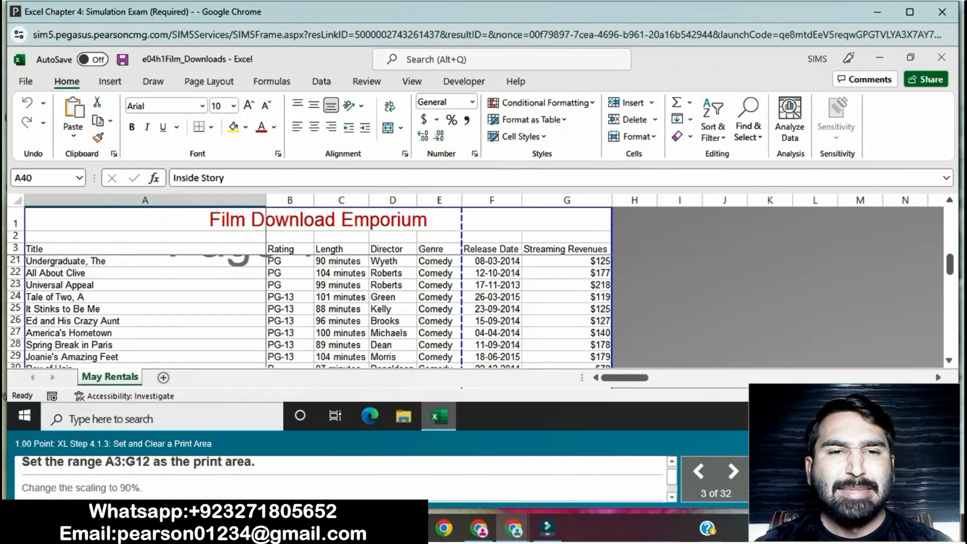
Step: Try to set the range A5:G12 as the print area
click(318, 220)
drag(318, 219, 318, 308)
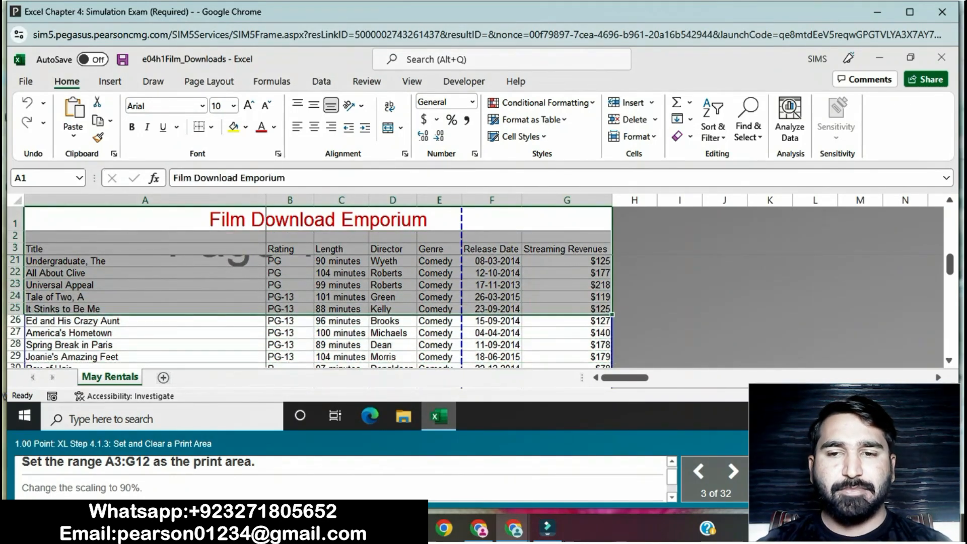
click(341, 332)
scroll(342, 332, up, 6)
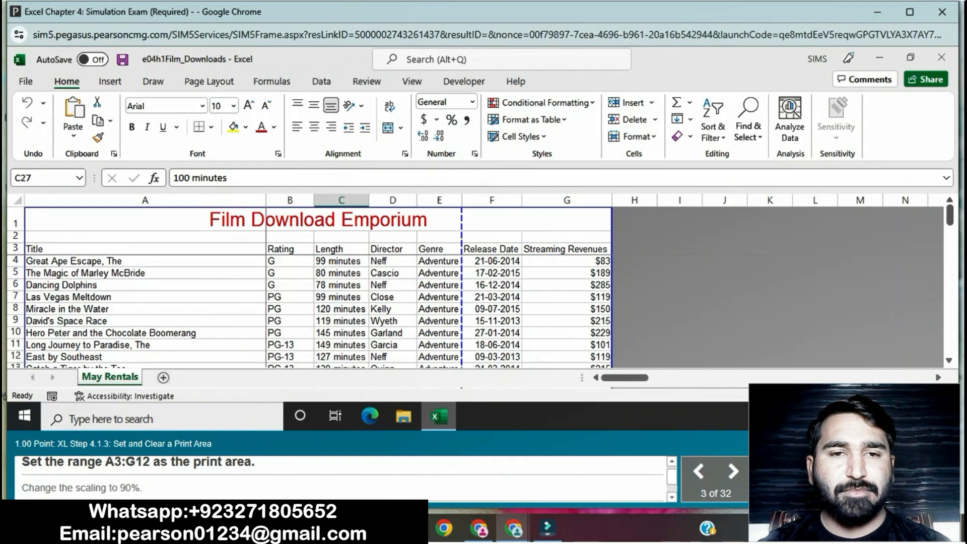
drag(151, 220, 152, 261)
drag(151, 273, 567, 356)
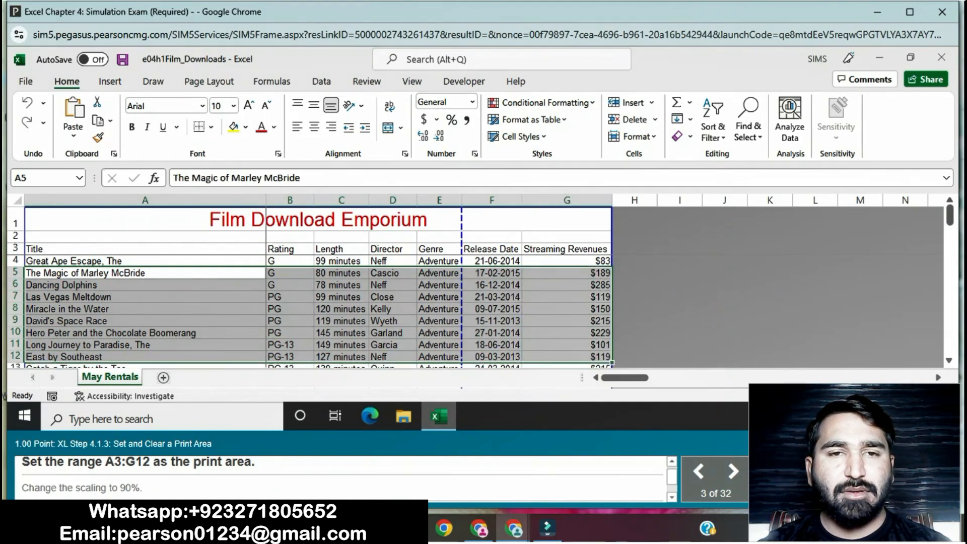
click(208, 82)
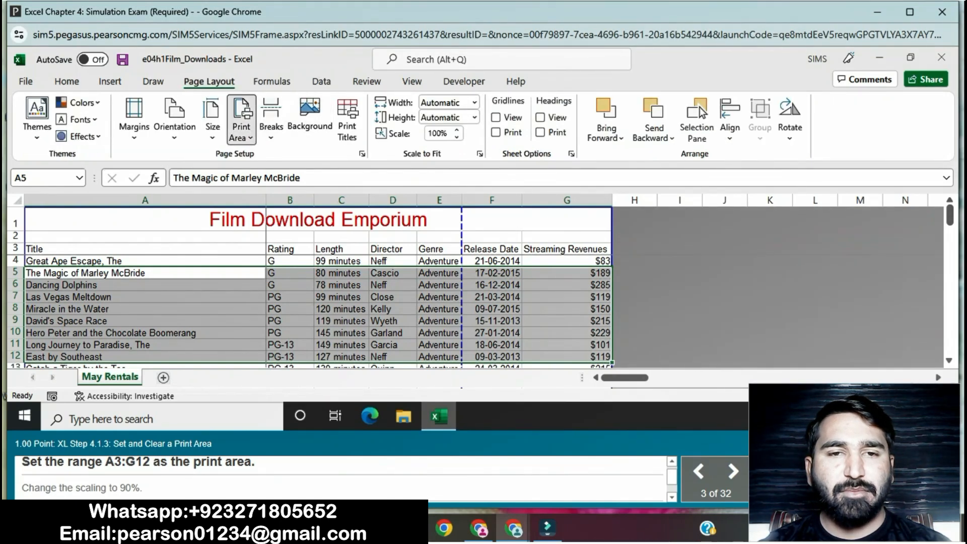
click(240, 130)
click(272, 157)
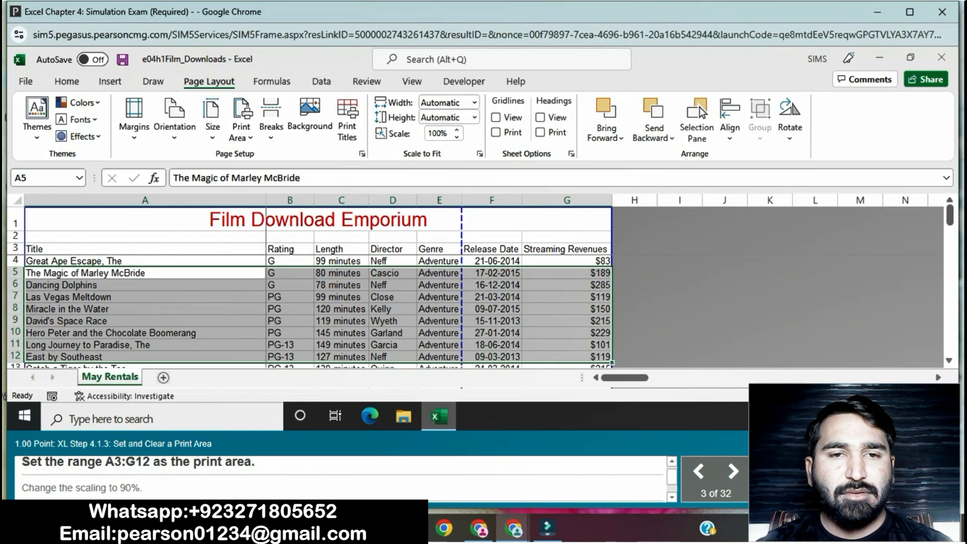
Step: Set the range A3:G12 as the worksheet's print area
click(145, 237)
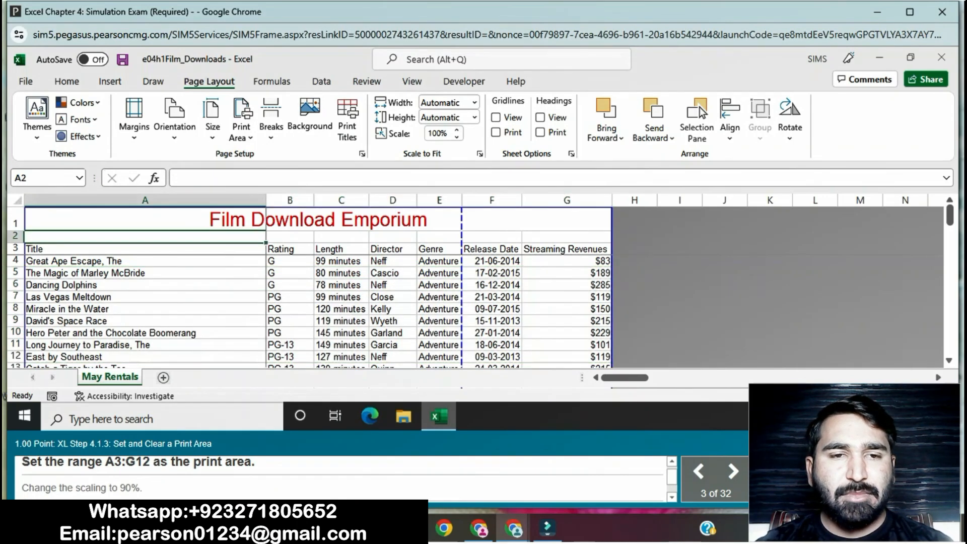
drag(145, 249, 567, 356)
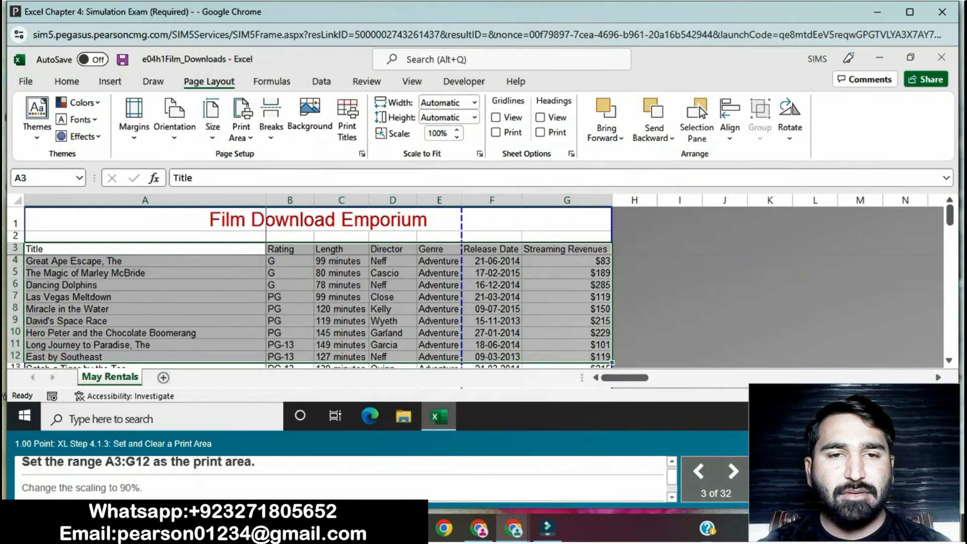
click(241, 126)
click(274, 156)
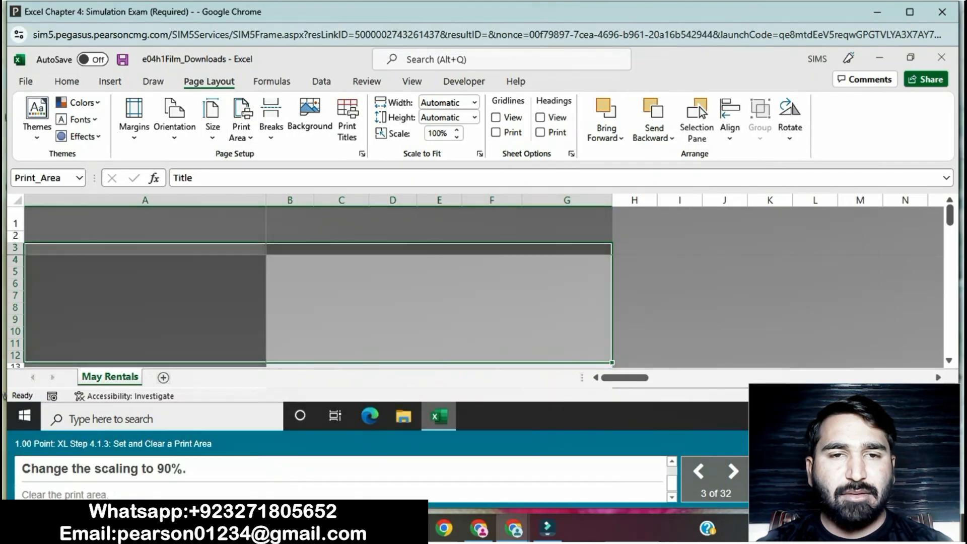
Step: Change the print scaling to 90% and clear the print area
click(456, 137)
click(457, 137)
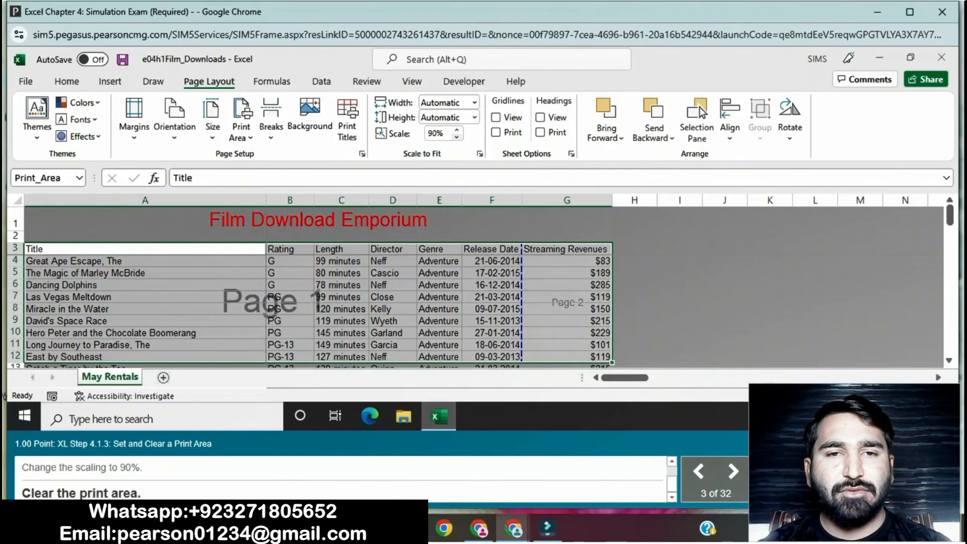
click(241, 132)
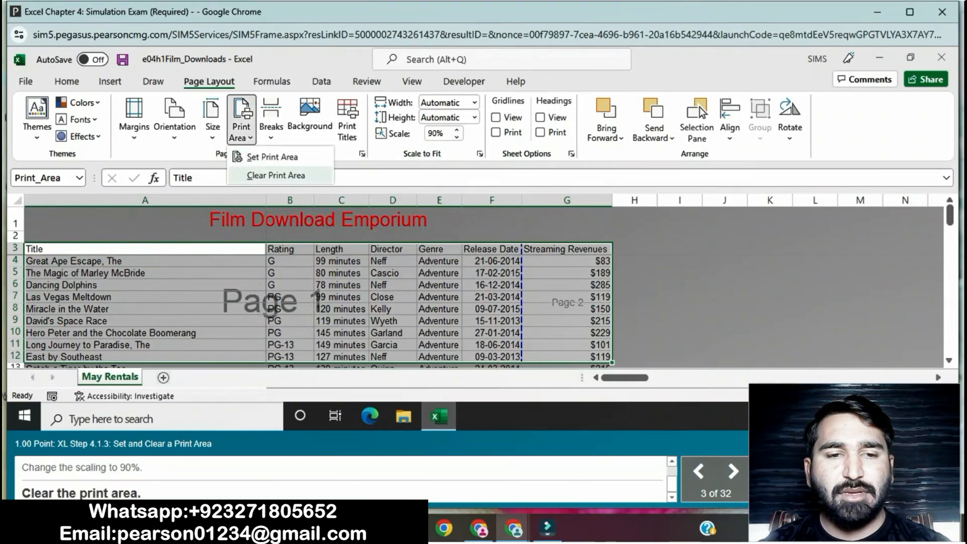
click(276, 175)
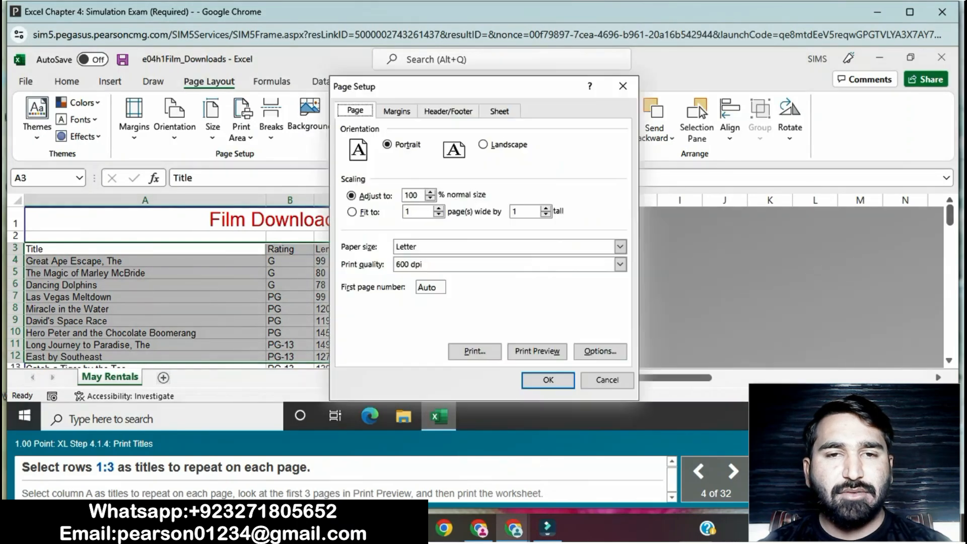
Step: Set rows 1:3 as print titles to repeat at the top of each page
click(500, 111)
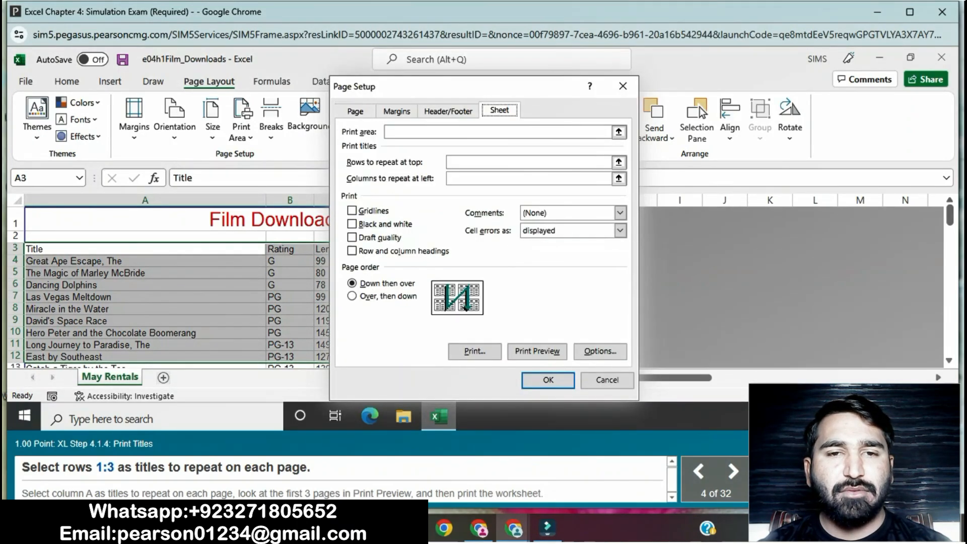
click(529, 162)
click(16, 223)
drag(16, 223, 15, 247)
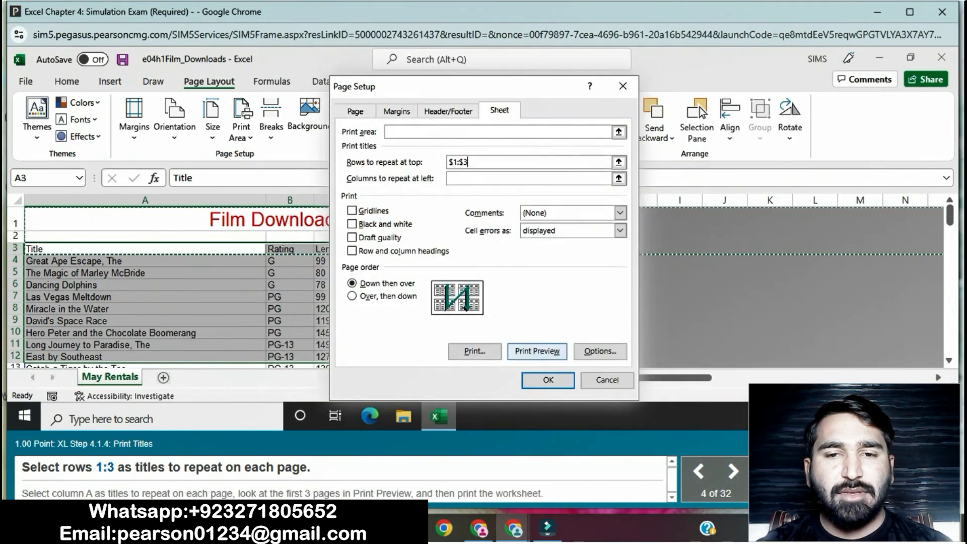
click(548, 379)
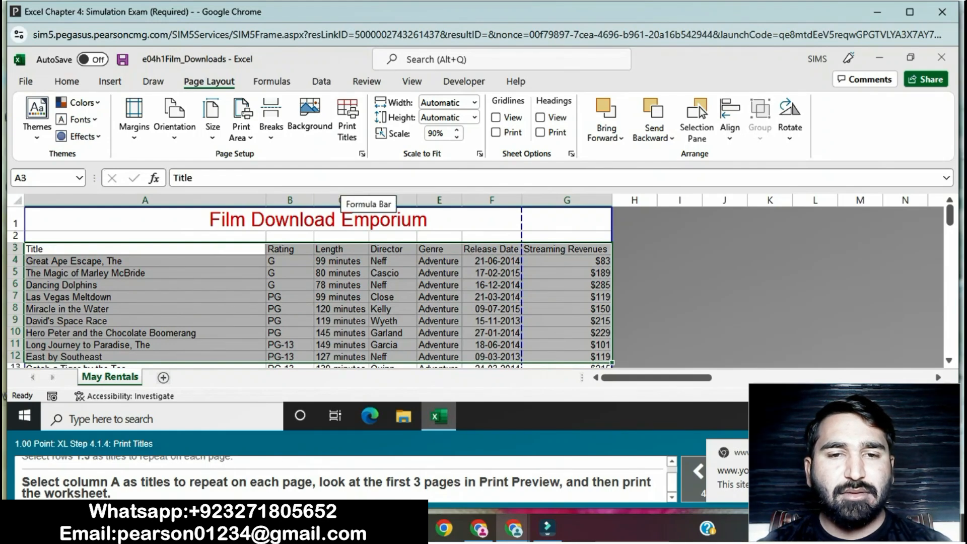
Step: Set column A as the print title column to repeat at the left of each page
click(362, 153)
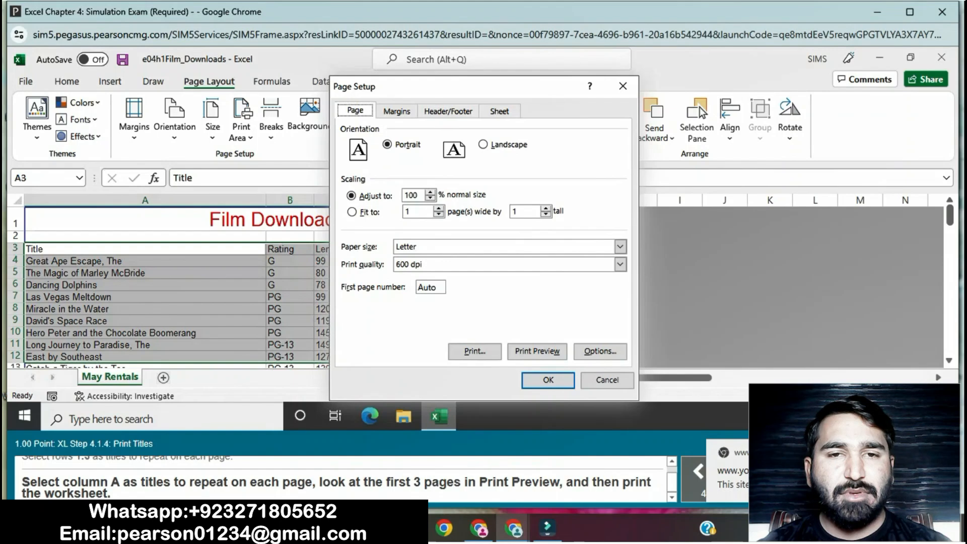
click(499, 111)
click(529, 179)
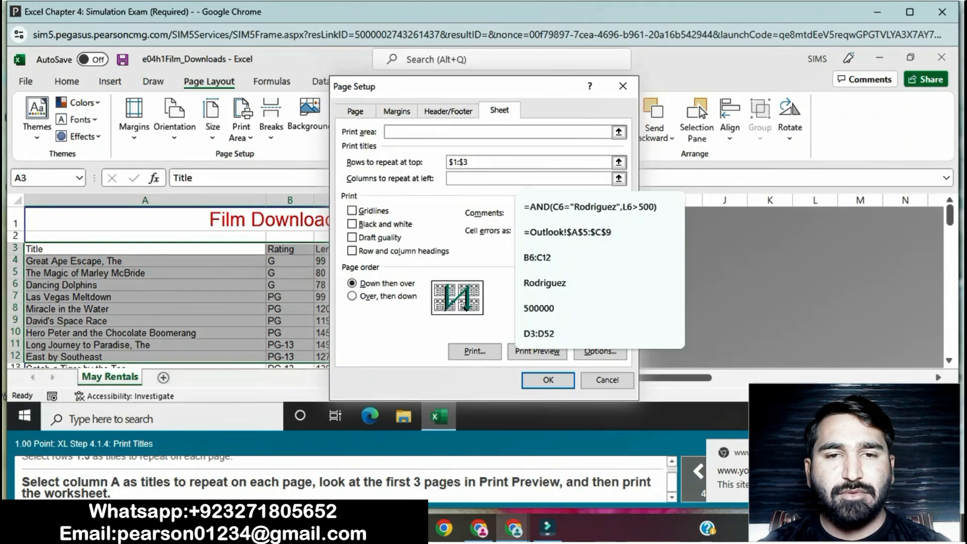
click(145, 200)
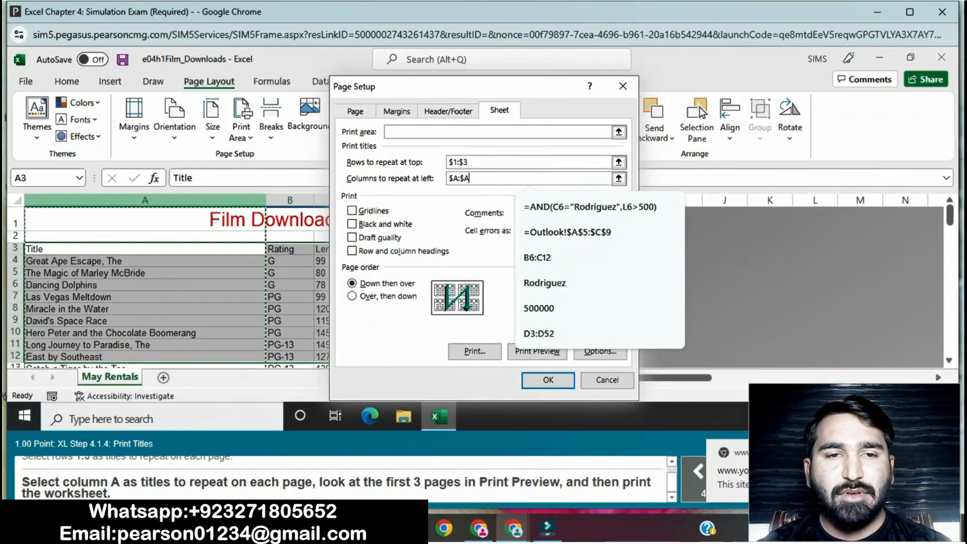
key(Return)
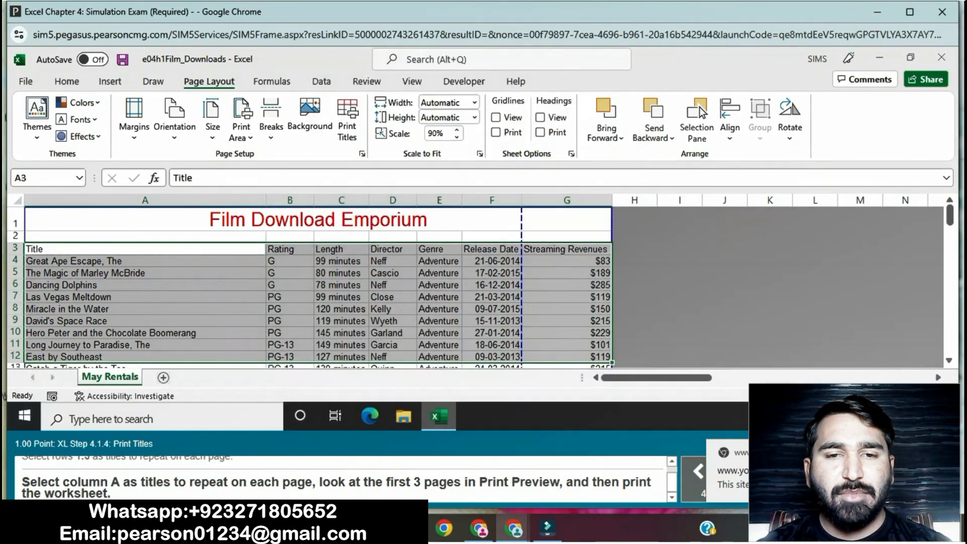
Step: Review the first three pages in Print Preview and print one copy of the worksheet
click(362, 154)
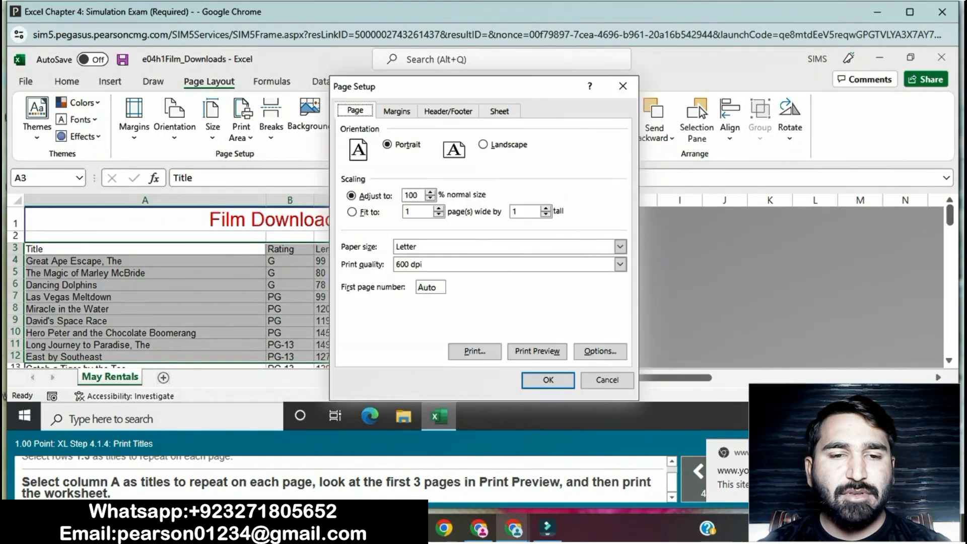
click(537, 351)
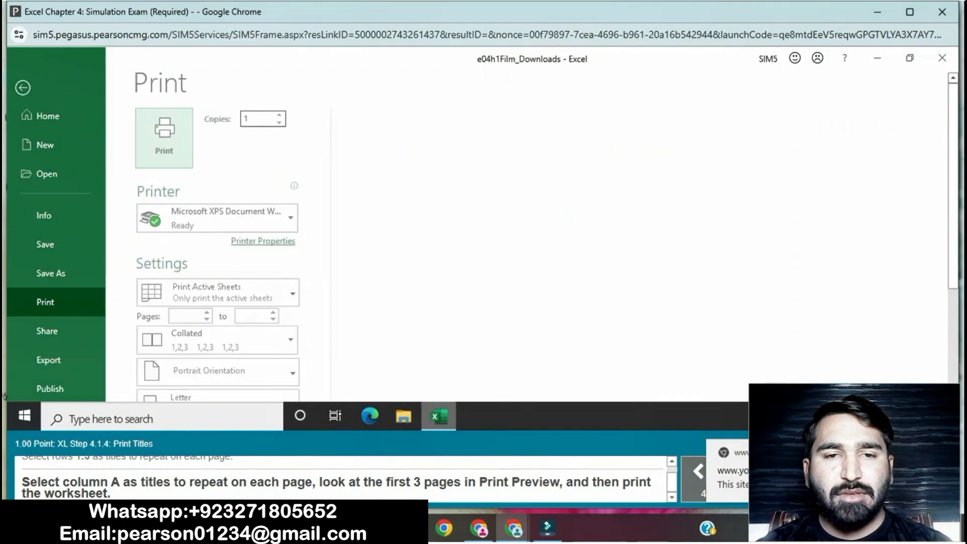
scroll(554, 227, down, 3)
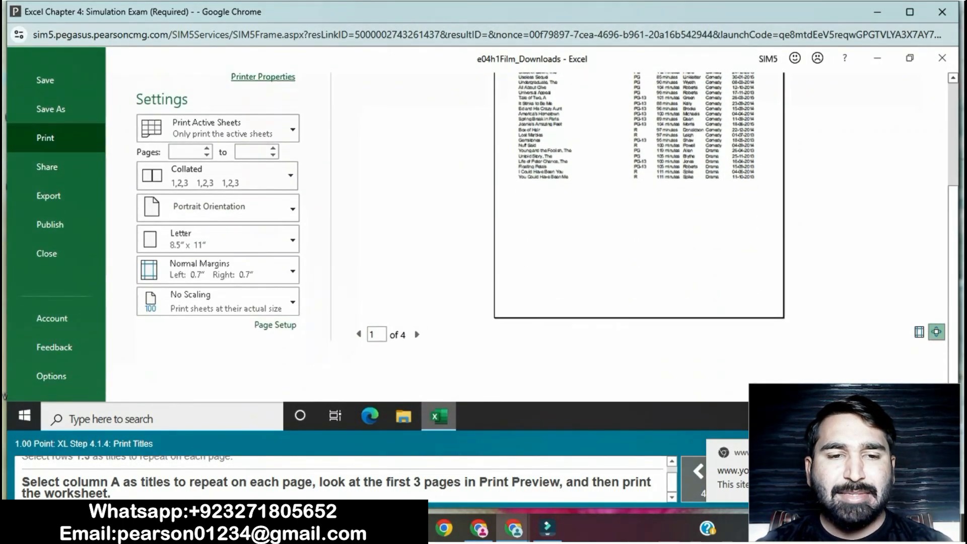
scroll(416, 334, up, 3)
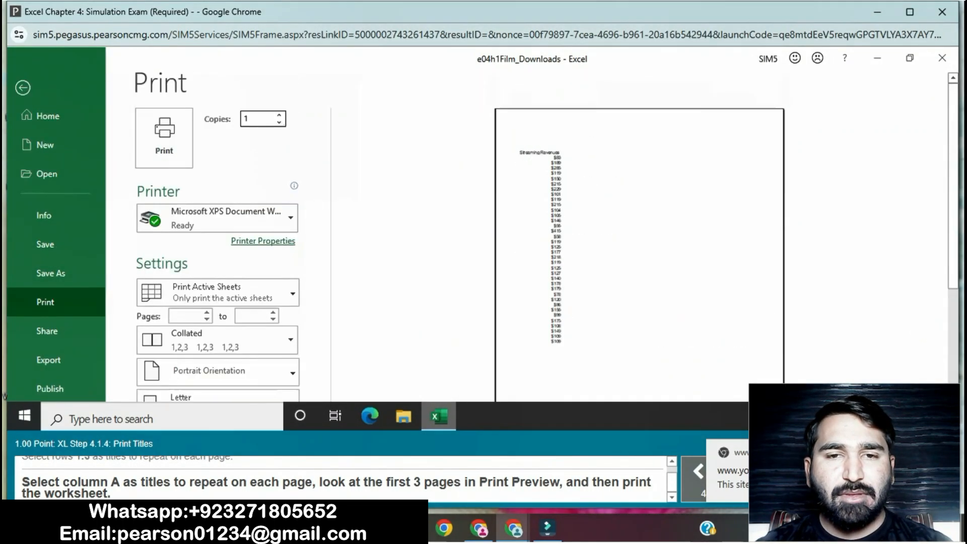
click(164, 138)
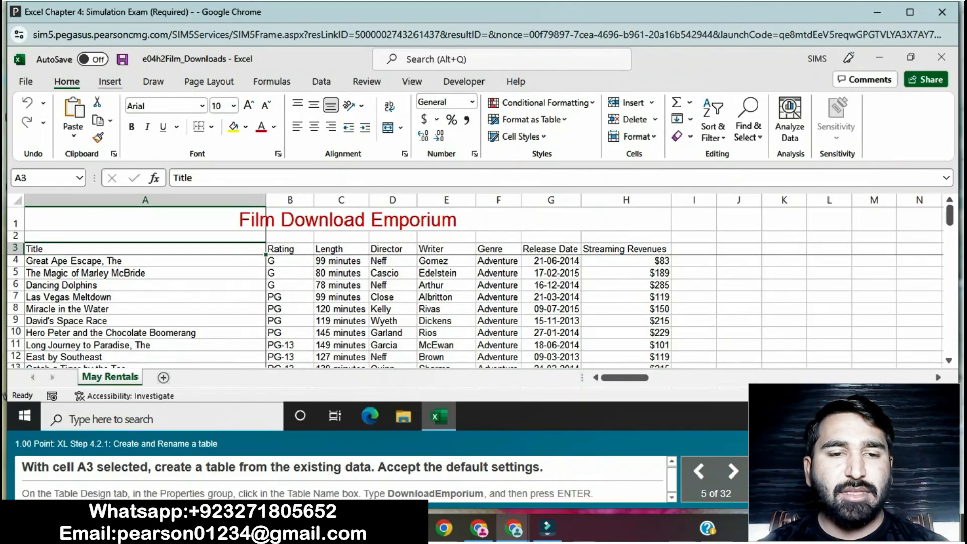
Step: Create a table with headers from the existing data range A3:H55, accepting the default settings
click(110, 82)
click(137, 117)
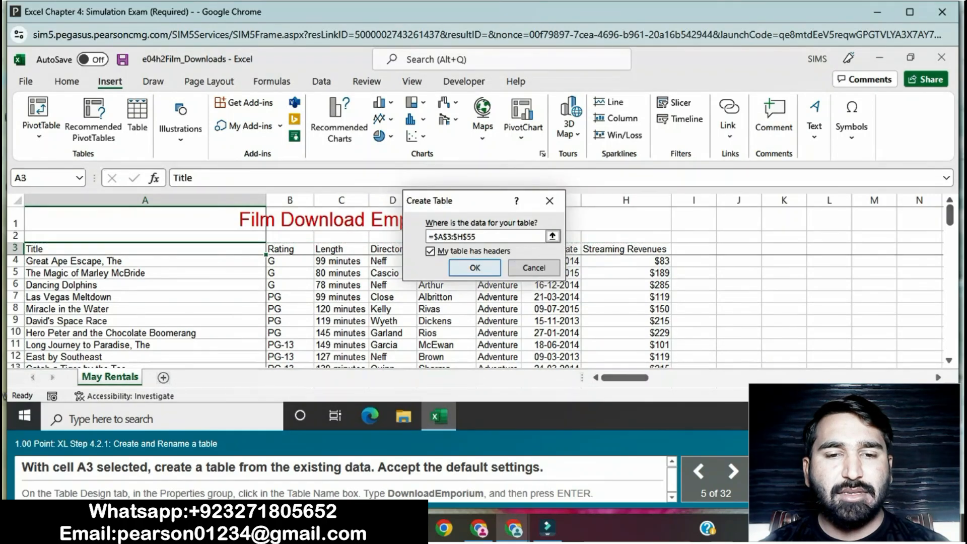
key(Return)
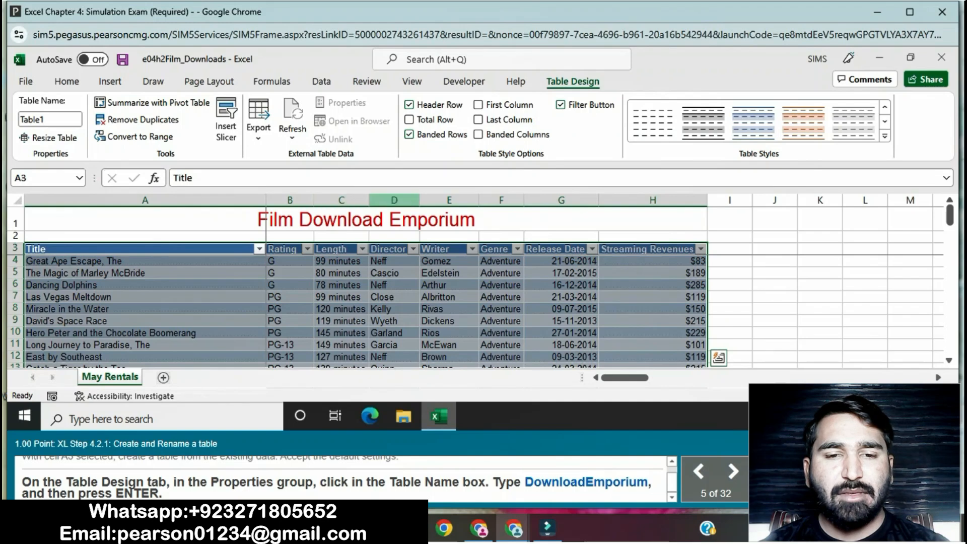
Step: Try to change the new table's name to DownloadEmporium
click(50, 119)
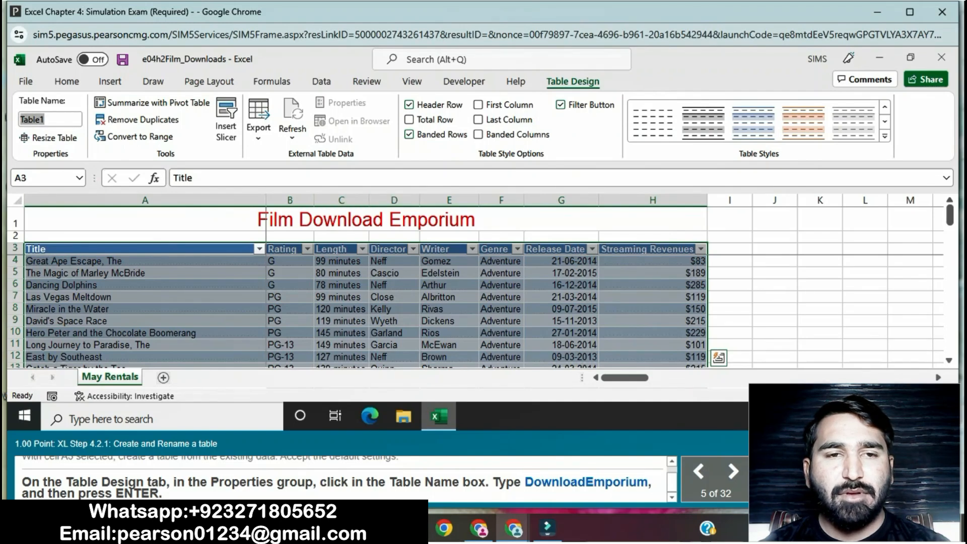
text(Downlo)
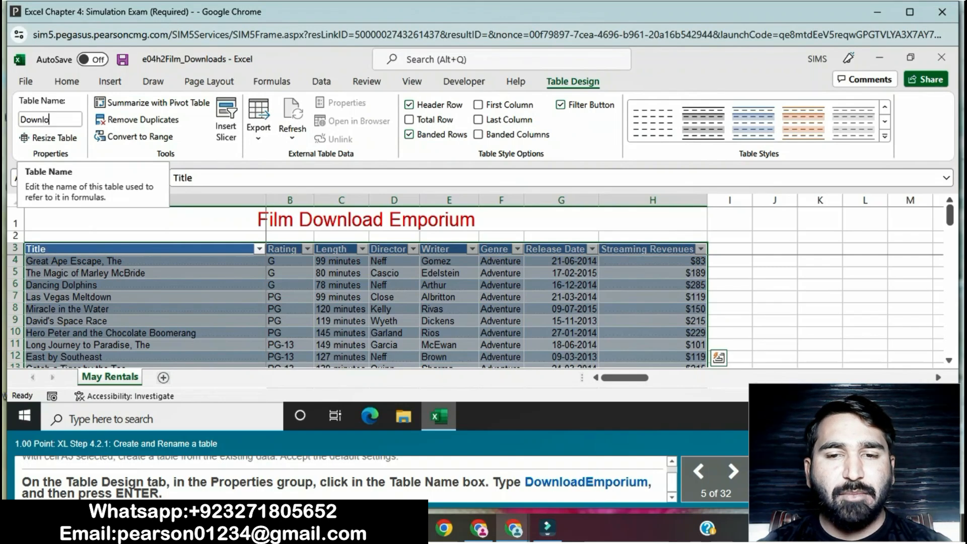
text(adEmp)
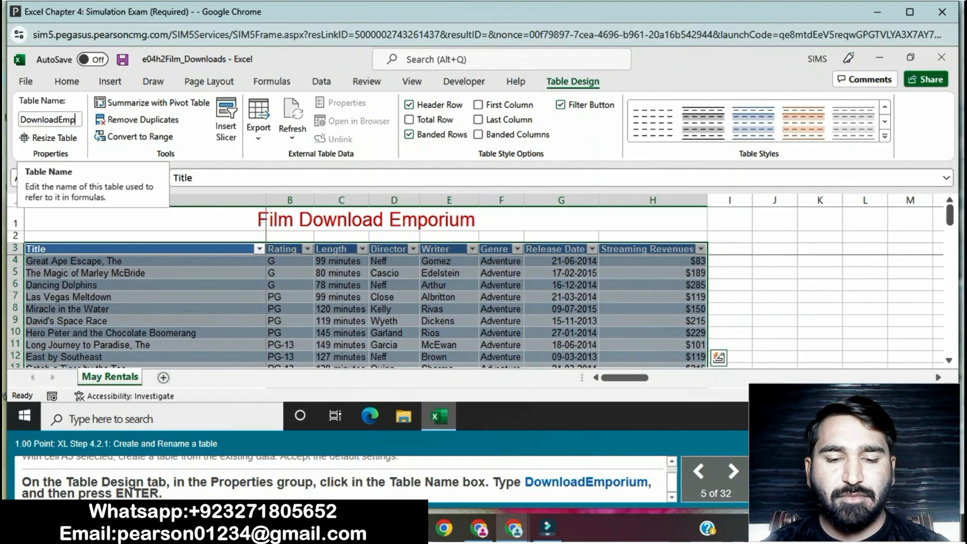
text(or)
text(ium)
key(Return)
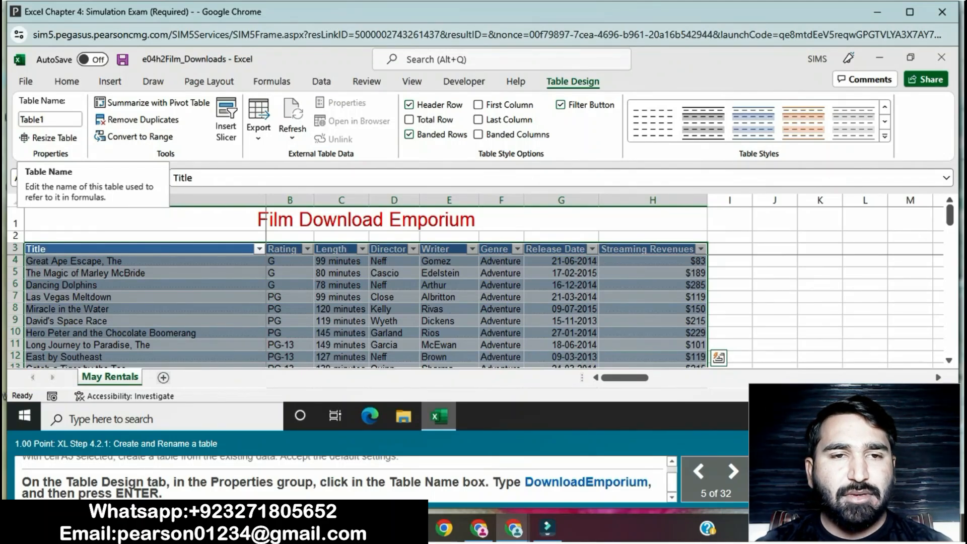
Step: Clear the default table name and rename the table as DownloadEmporium
key(BackSpace)
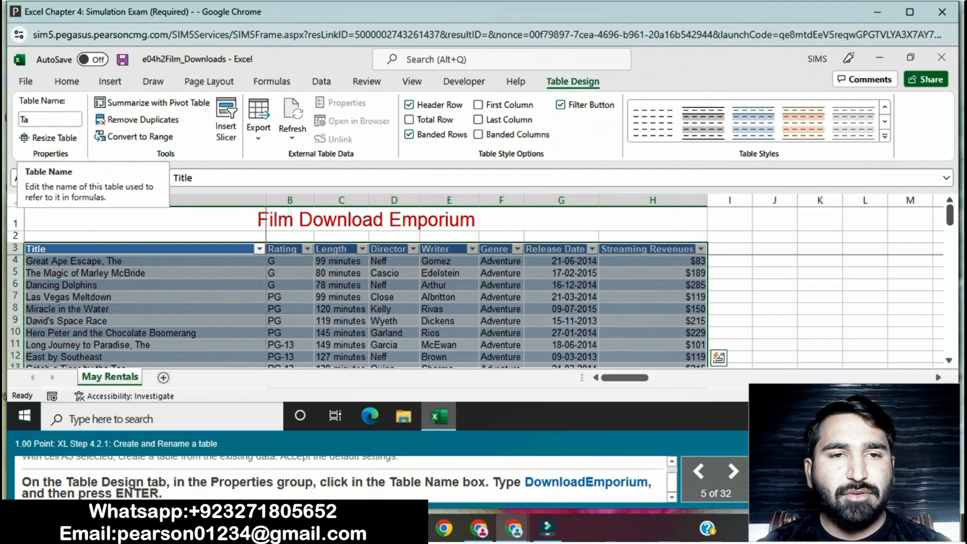
key(BackSpace)
key(BackSpace)
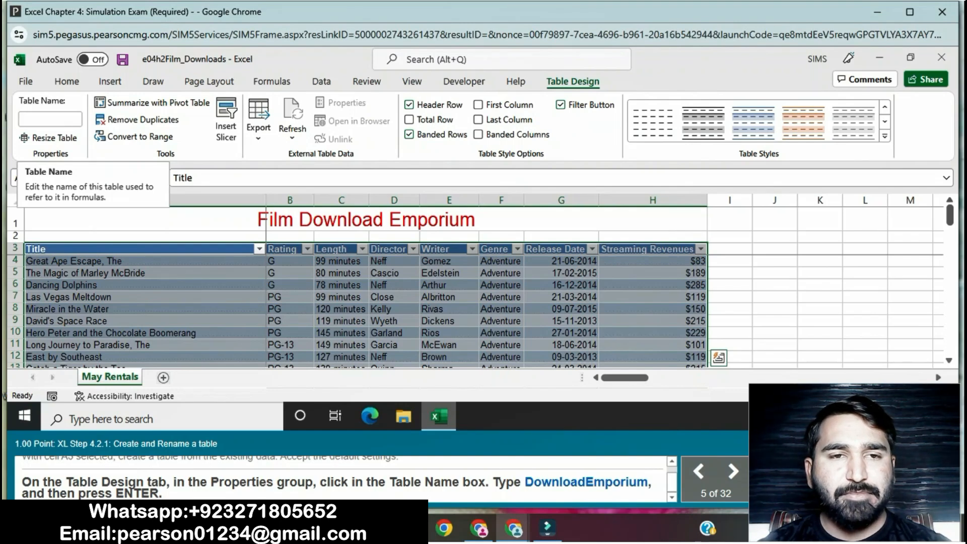
text(Do)
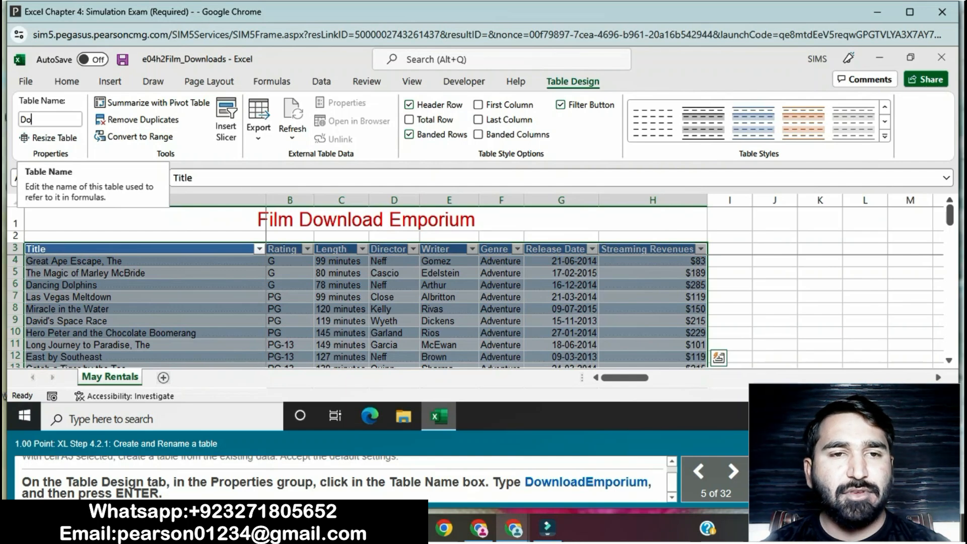
text(wn)
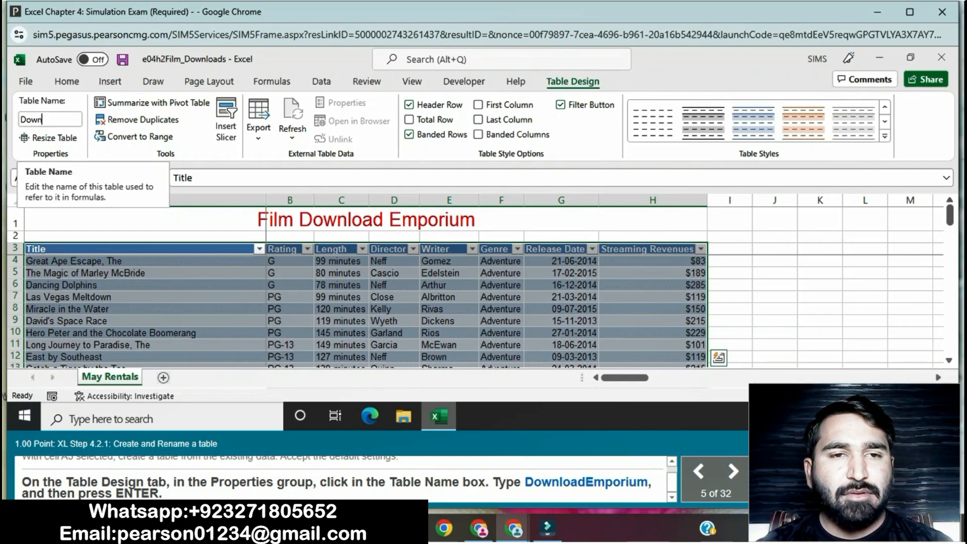
text(loadEm)
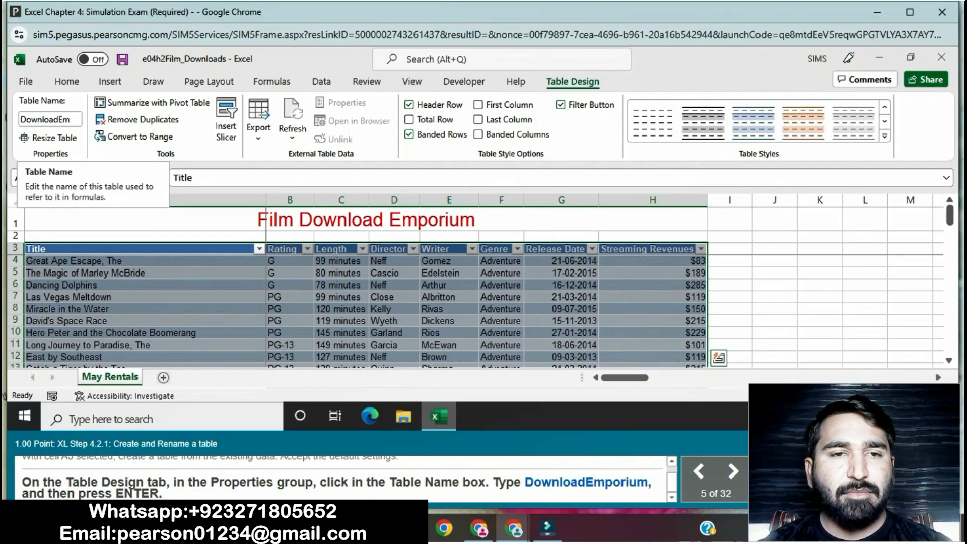
text(p)
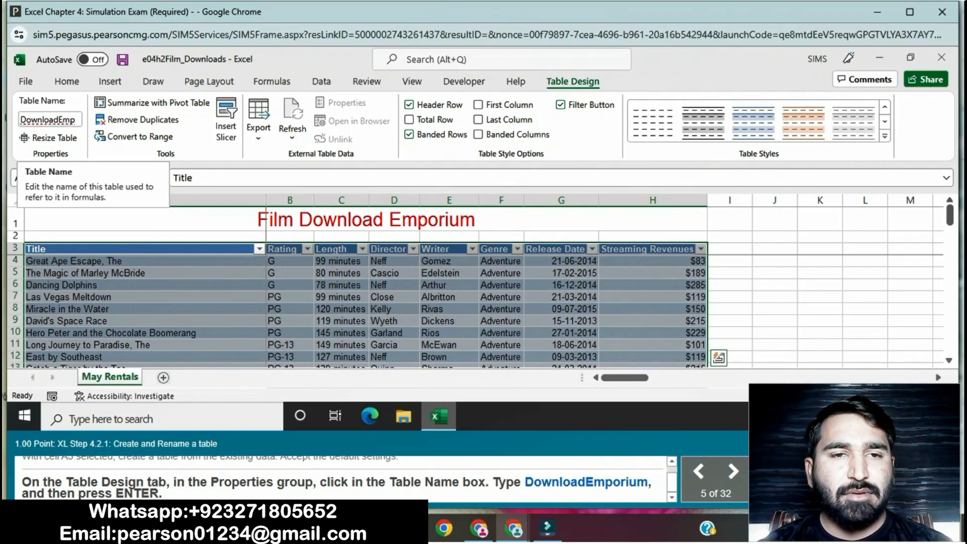
text(o)
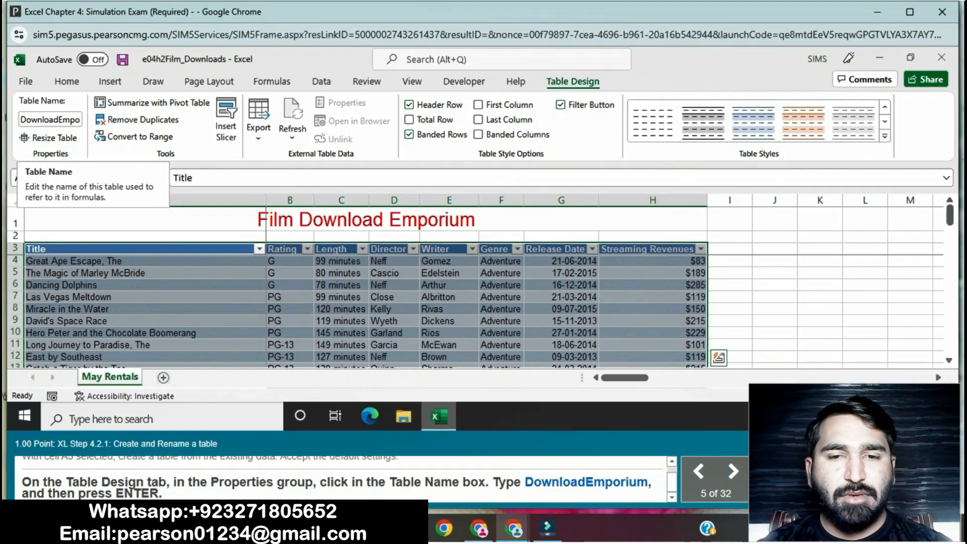
text(rium)
key(Return)
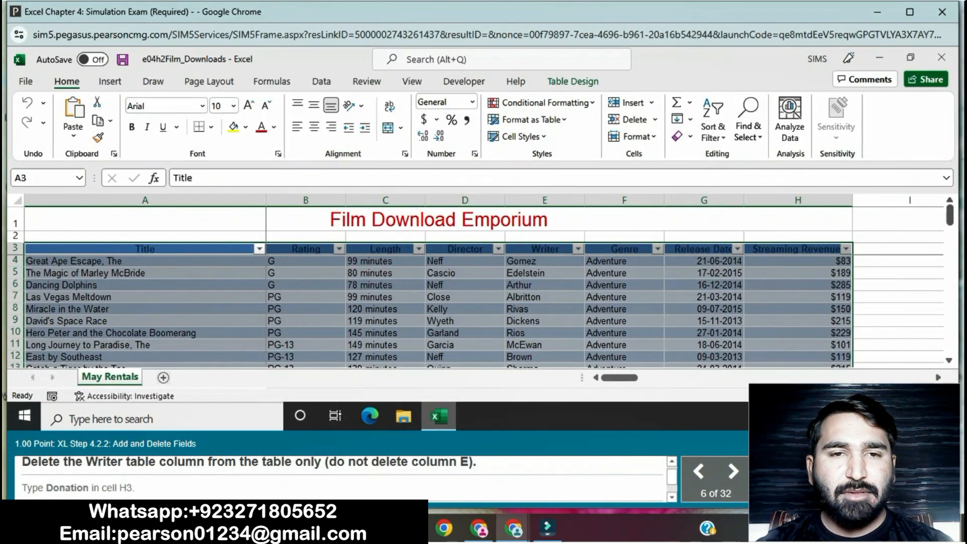
Step: Delete the Writer column from the table only, keeping the worksheet's column E
click(545, 249)
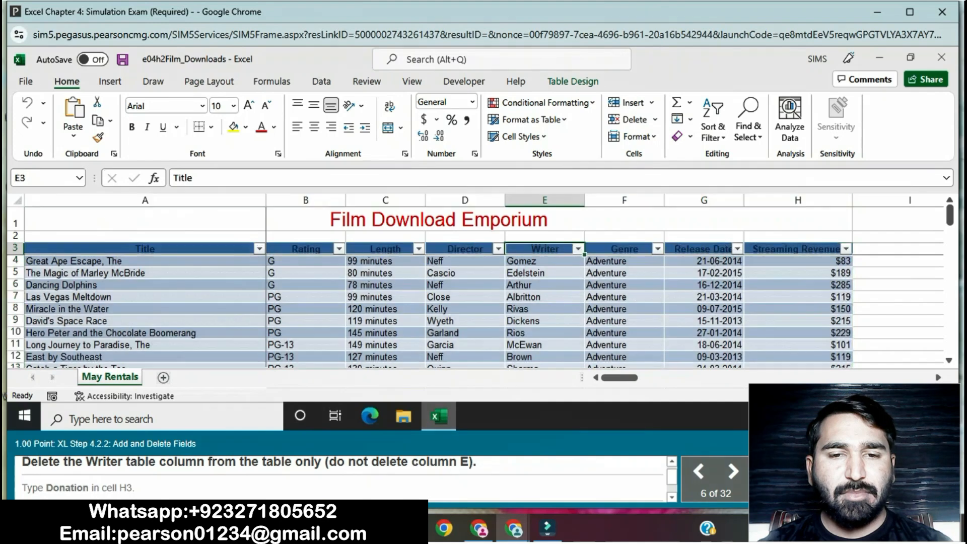
click(655, 119)
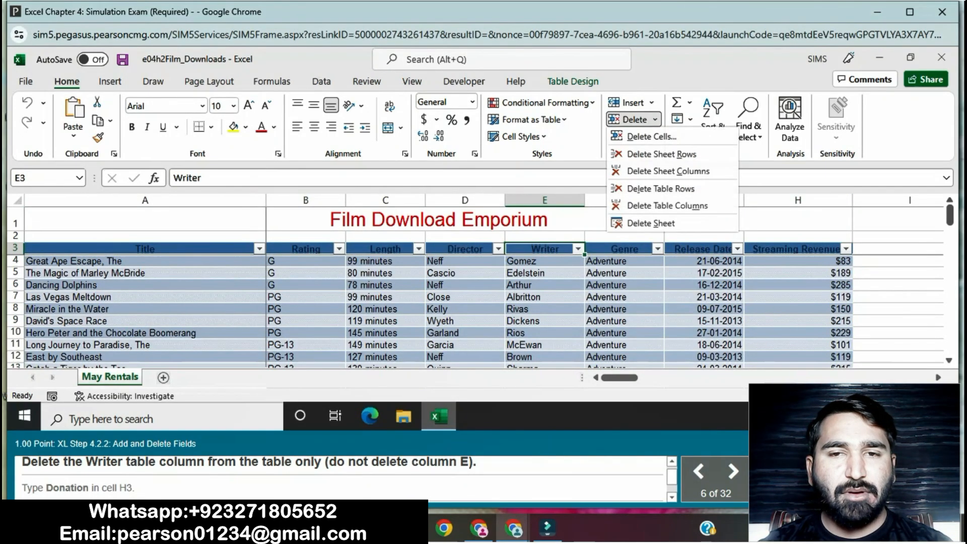
click(650, 206)
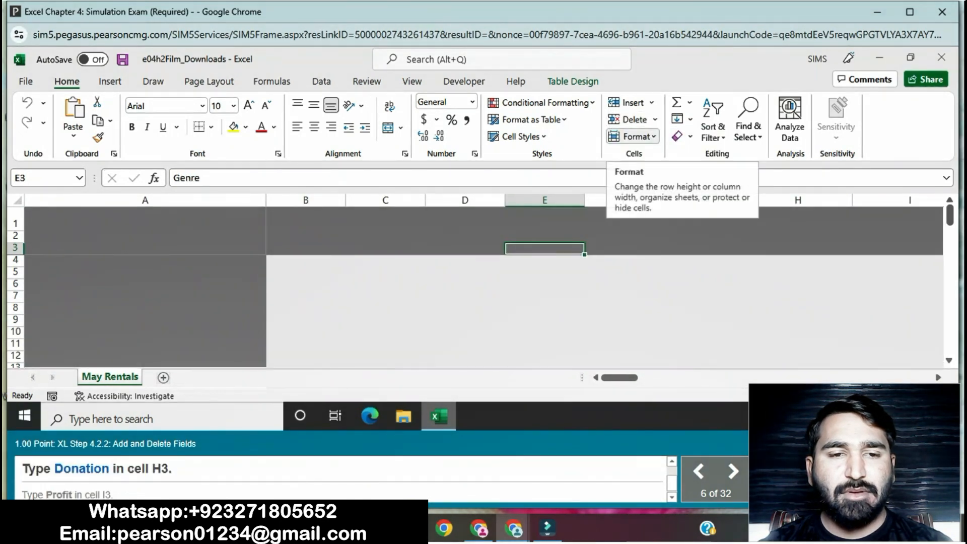
Step: Add two new field headings to the table: Donation in cell H3 and Profit in cell I3
double_click(788, 249)
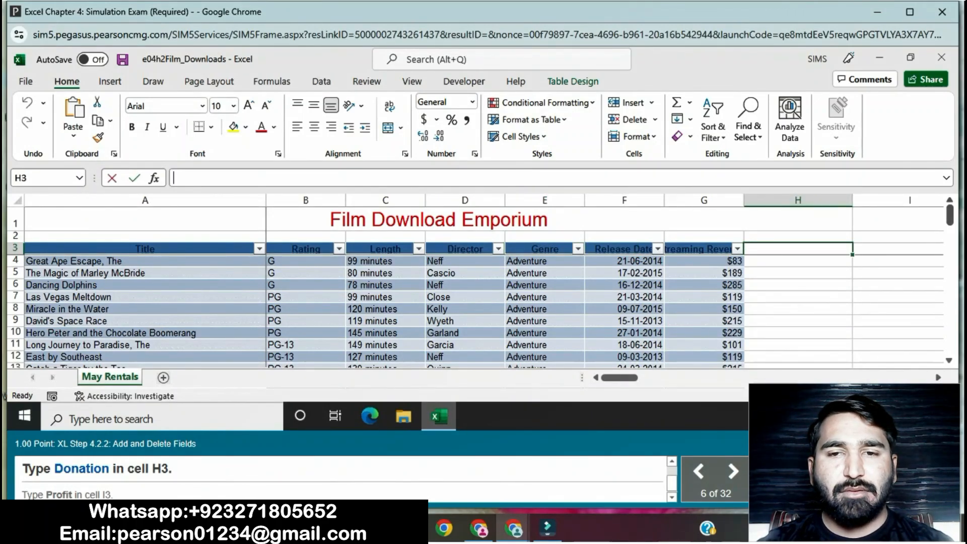
text(Dona)
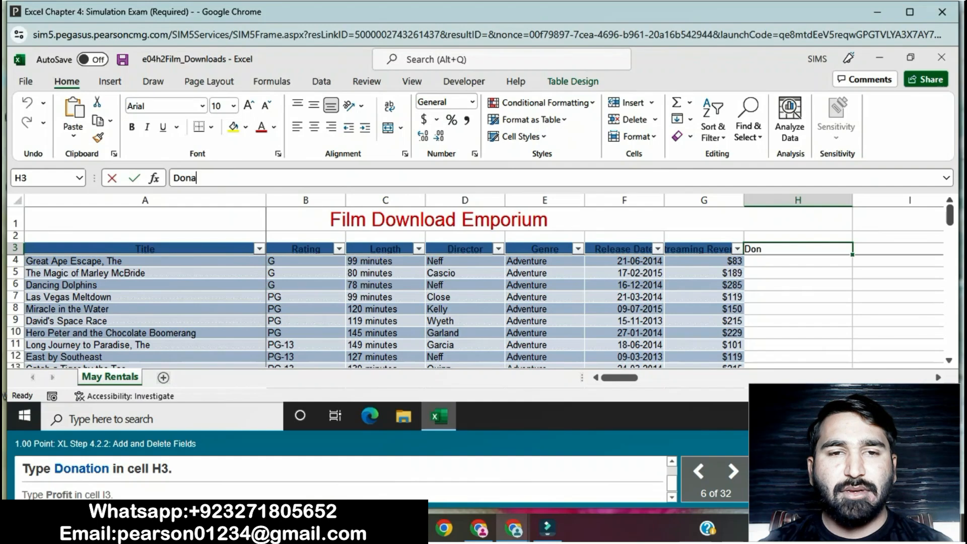
text(tion)
key(Return)
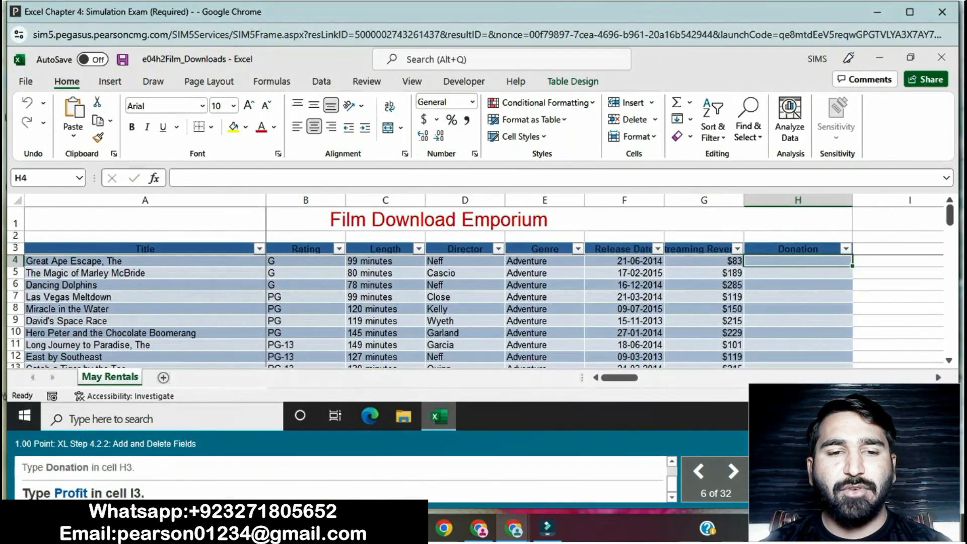
click(896, 248)
double_click(897, 249)
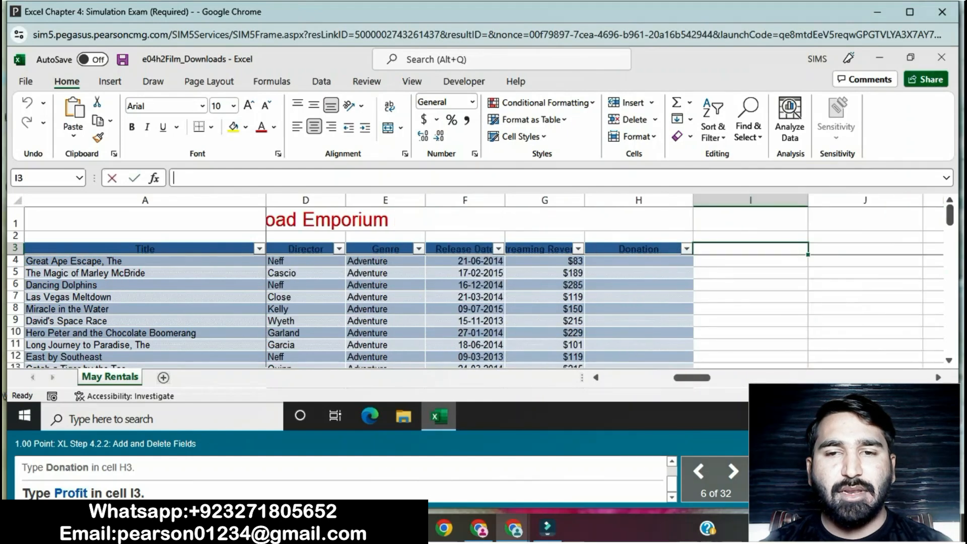
text(Profit)
key(Return)
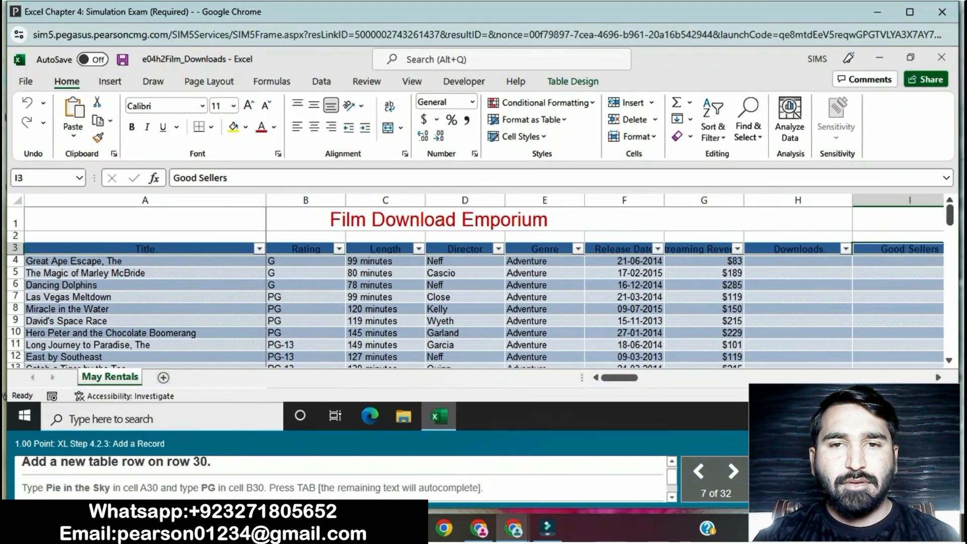
Step: Insert a new blank table row at row 30, above the Box of Hair record
scroll(483, 310, down, 4)
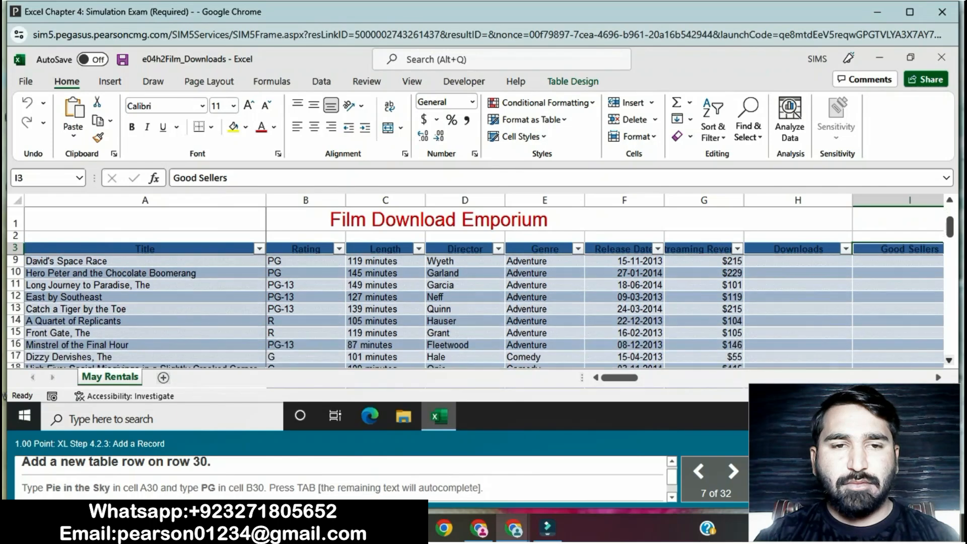
scroll(483, 310, down, 4)
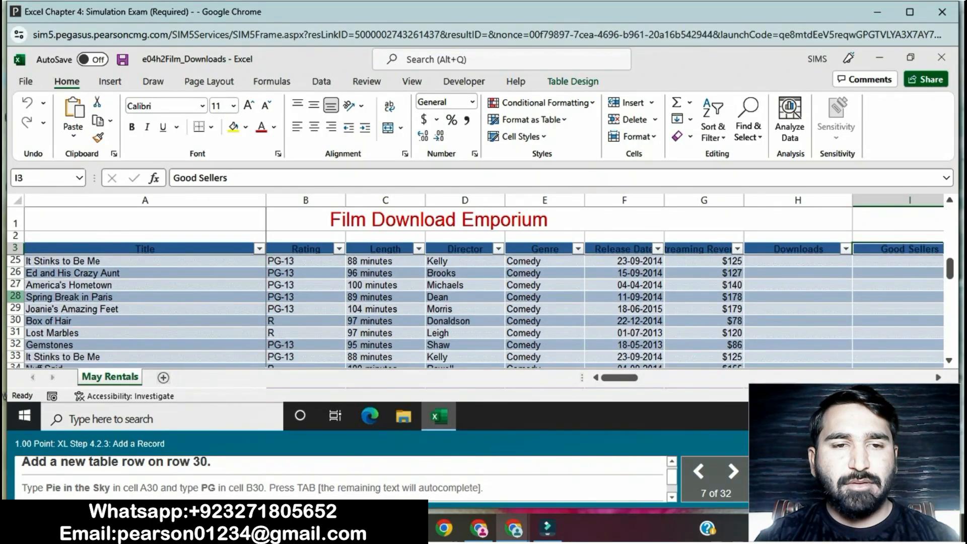
click(16, 321)
right_click(15, 320)
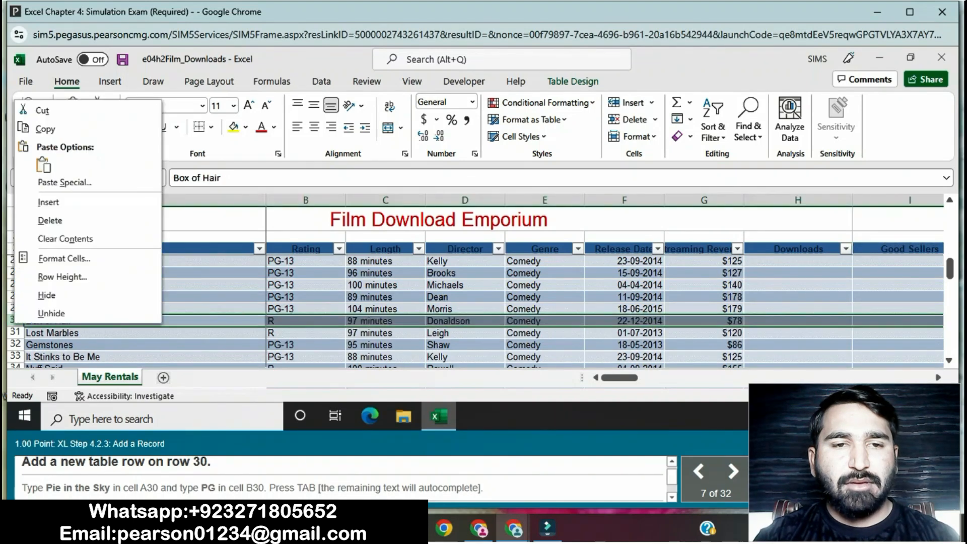
click(48, 202)
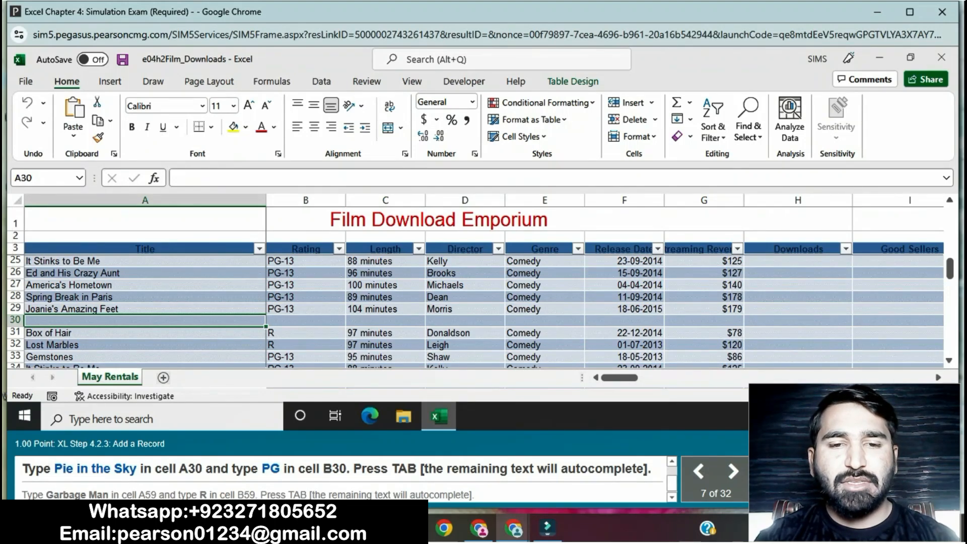
Step: Enter Pie in the Sky as the film title in cell A30 of the new record
text(Pie)
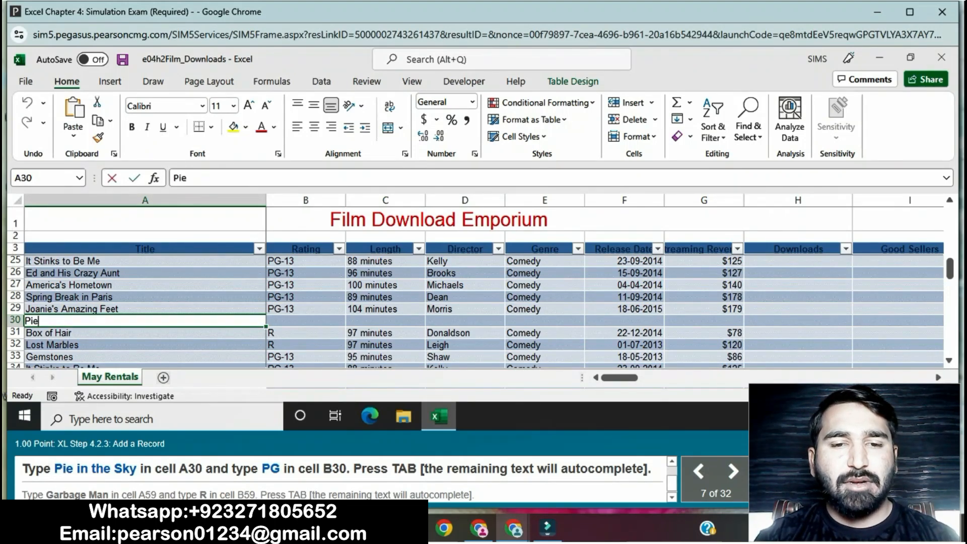
text( in th)
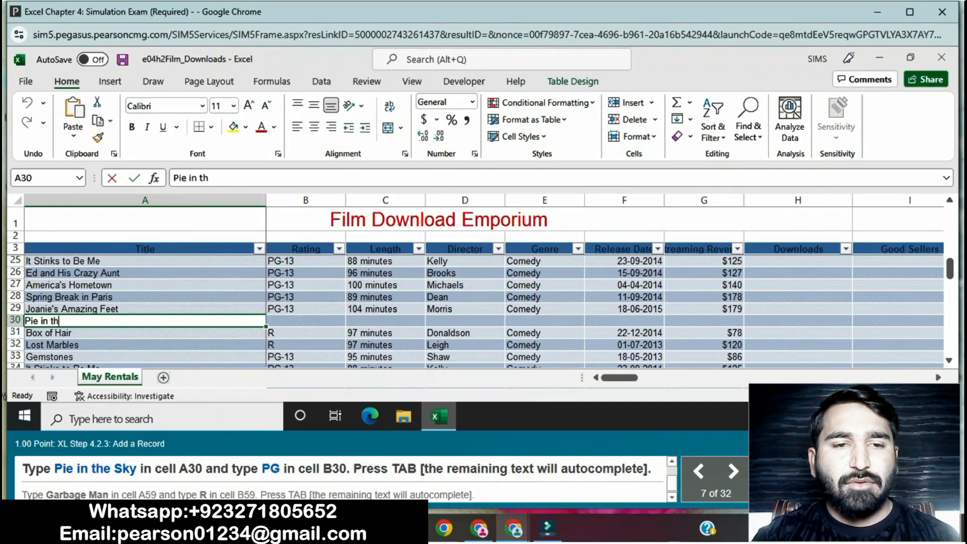
text(e Sk)
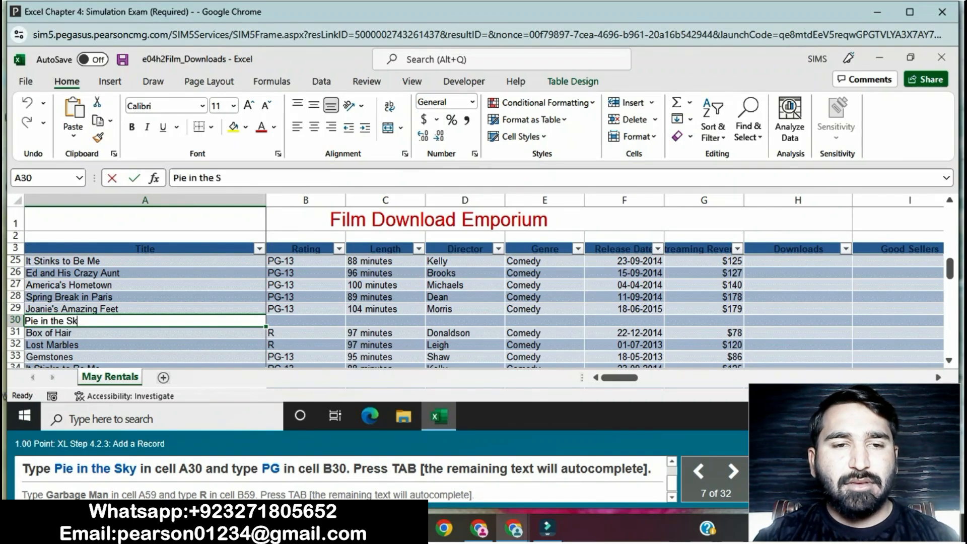
text(y)
key(Tab)
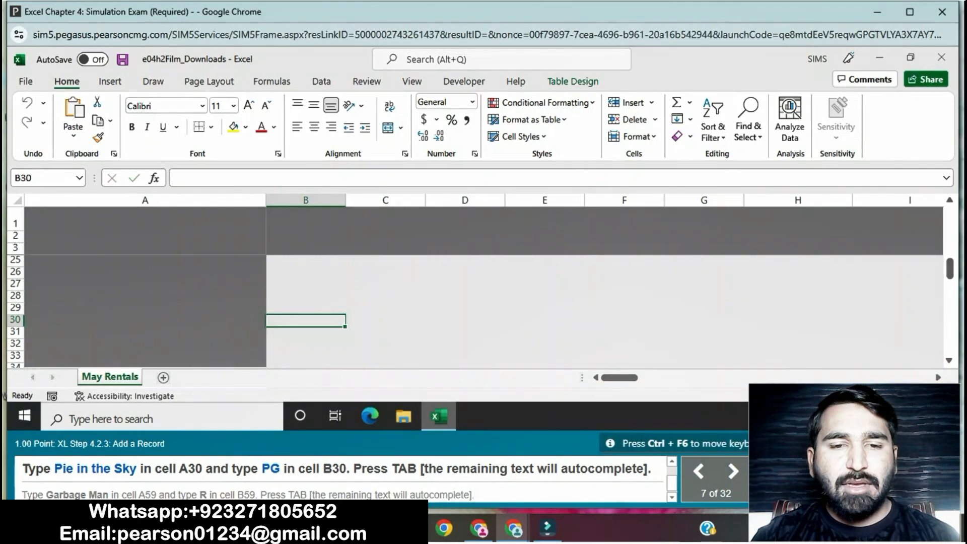
Step: Enter the rating PG in cell B30 for the Pie in the Sky record
text(PG)
key(Tab)
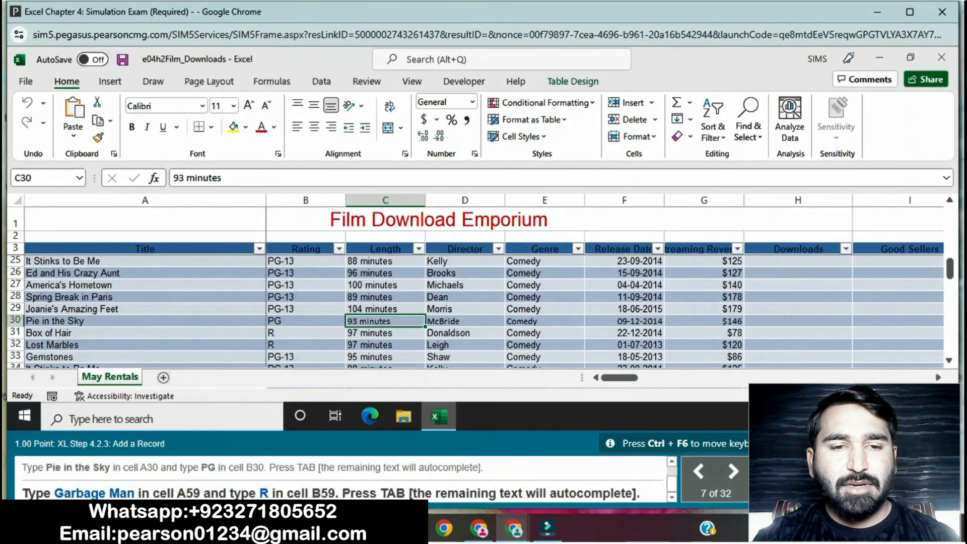
Step: Add a new record below the table's last row, with Garbage Man in cell A59 and R in cell B59
scroll(483, 310, down, 4)
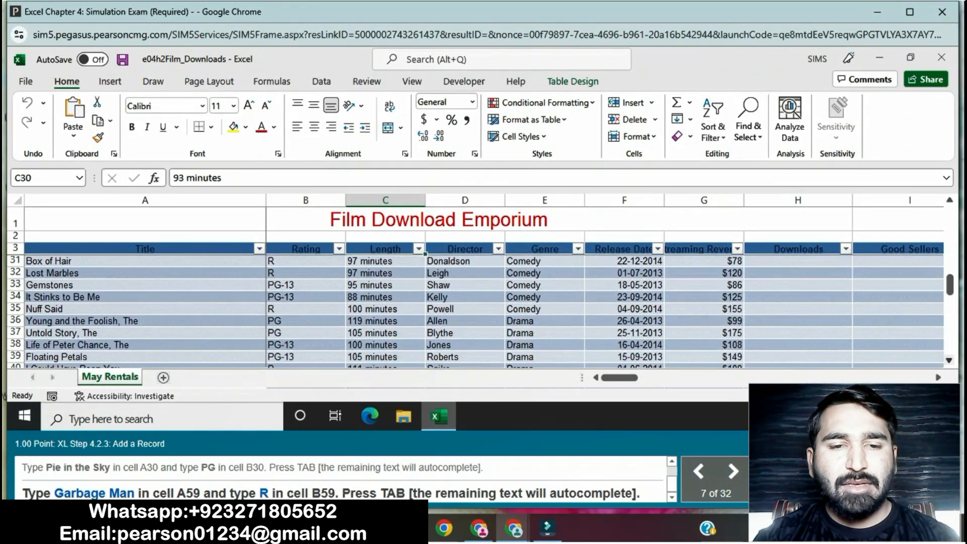
scroll(484, 310, down, 3)
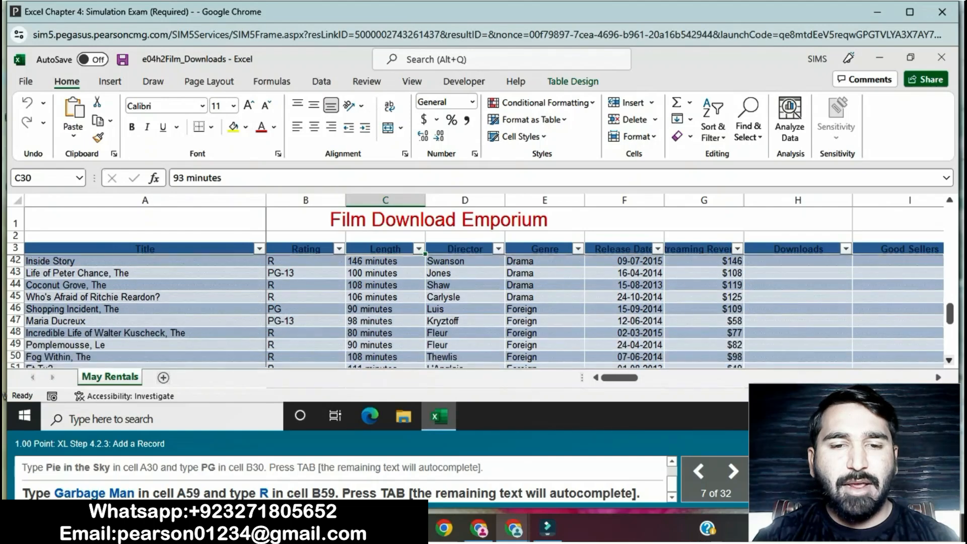
scroll(484, 310, down, 2)
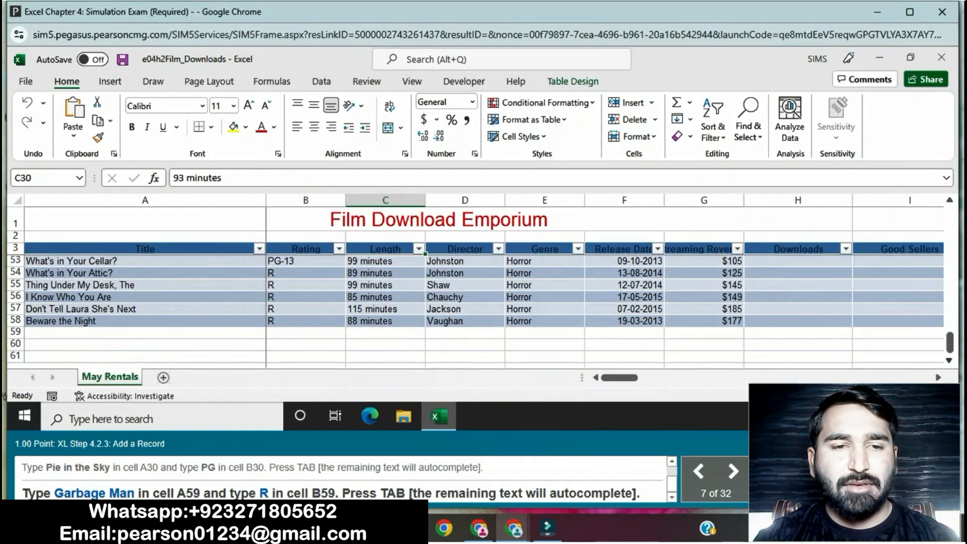
click(145, 332)
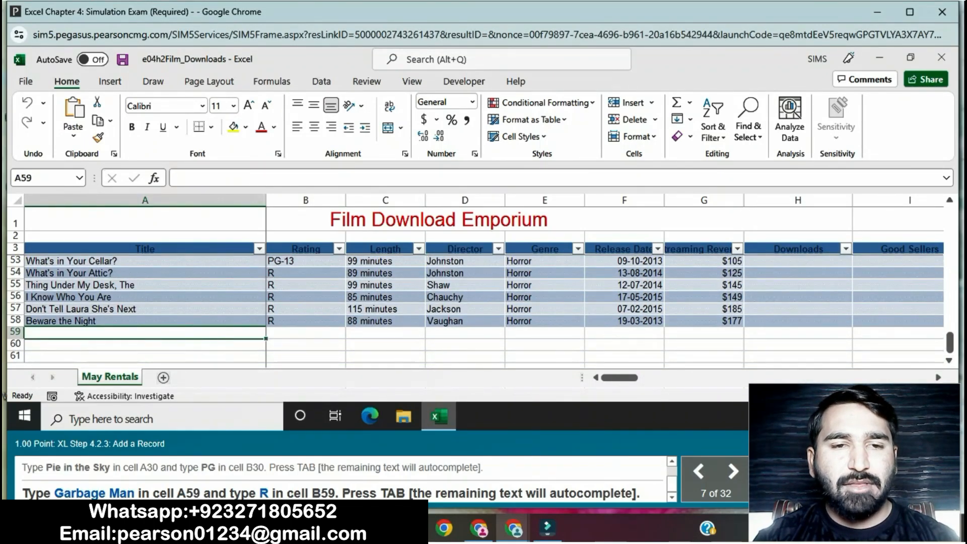
text(Garb)
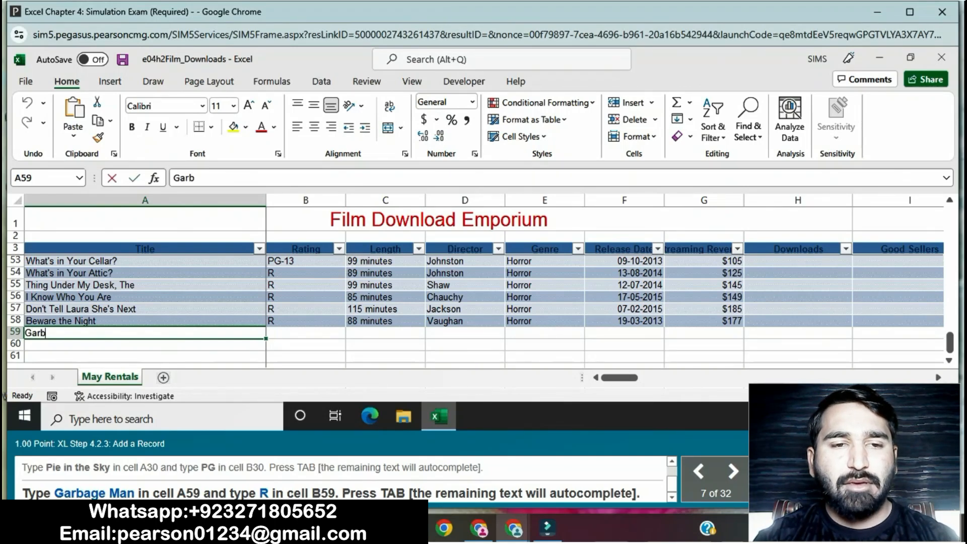
text(age Ma)
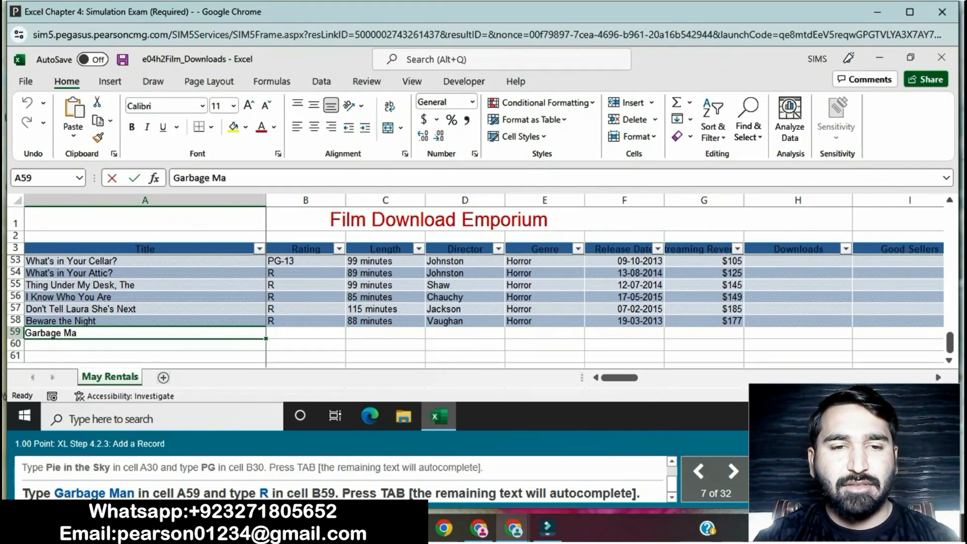
text(n)
key(Return)
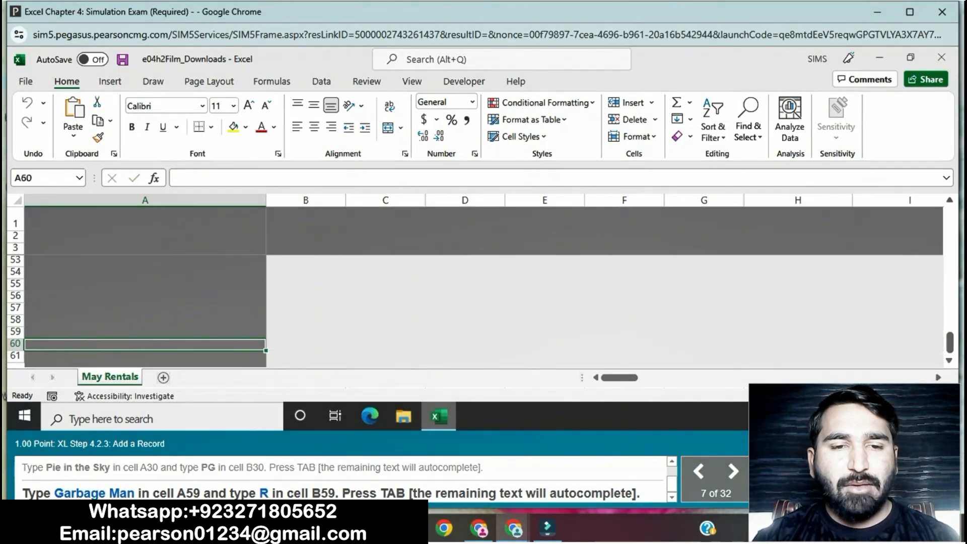
click(306, 333)
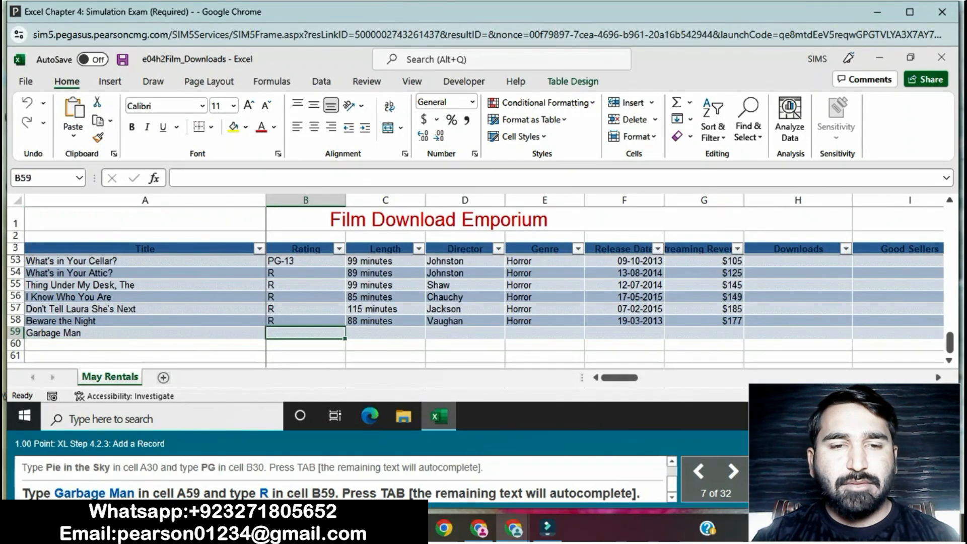
text(R)
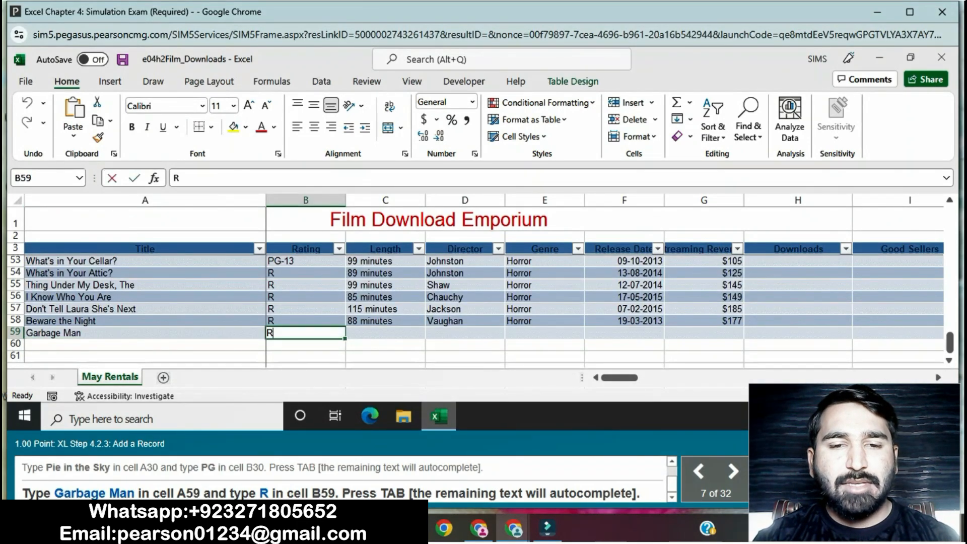
key(Return)
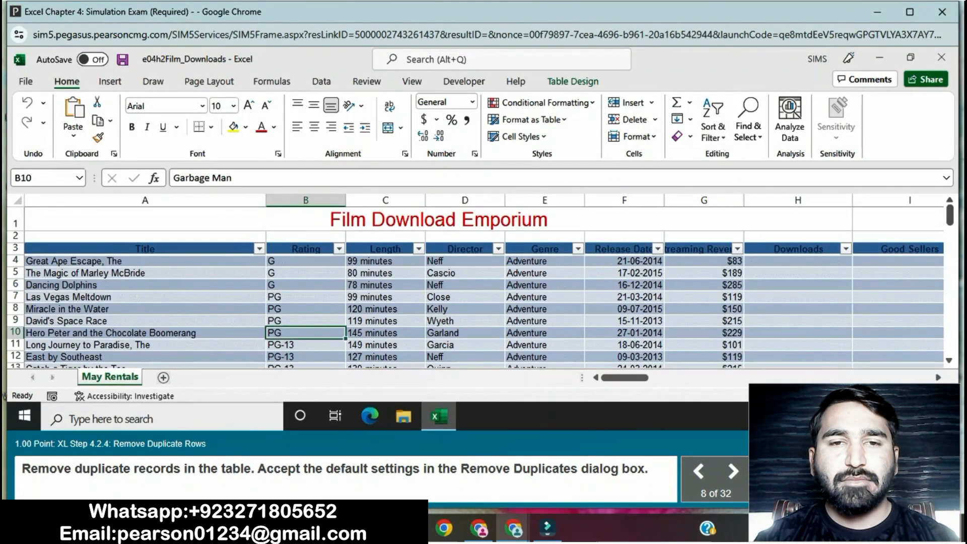
Step: Remove duplicate records from the film table, accepting the default Remove Duplicates settings
click(573, 81)
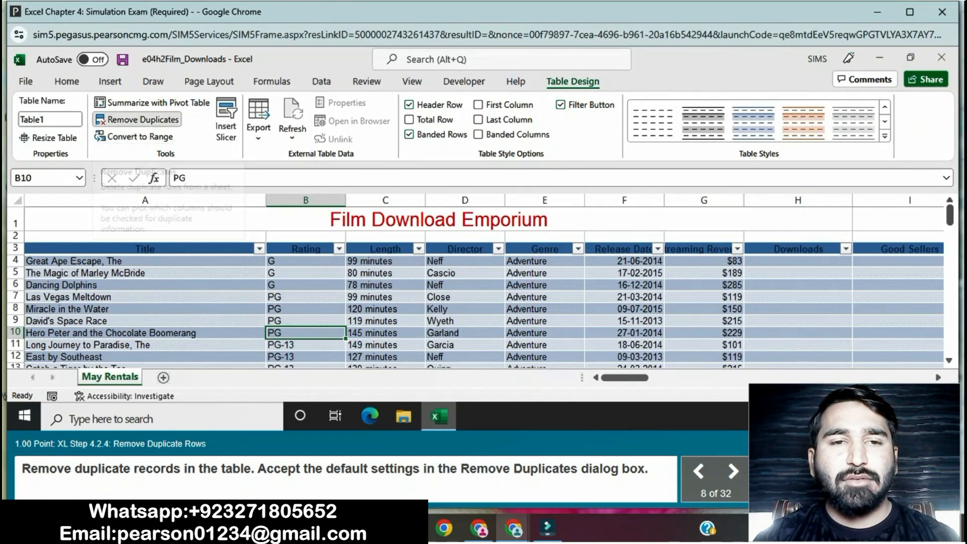
click(141, 119)
click(547, 319)
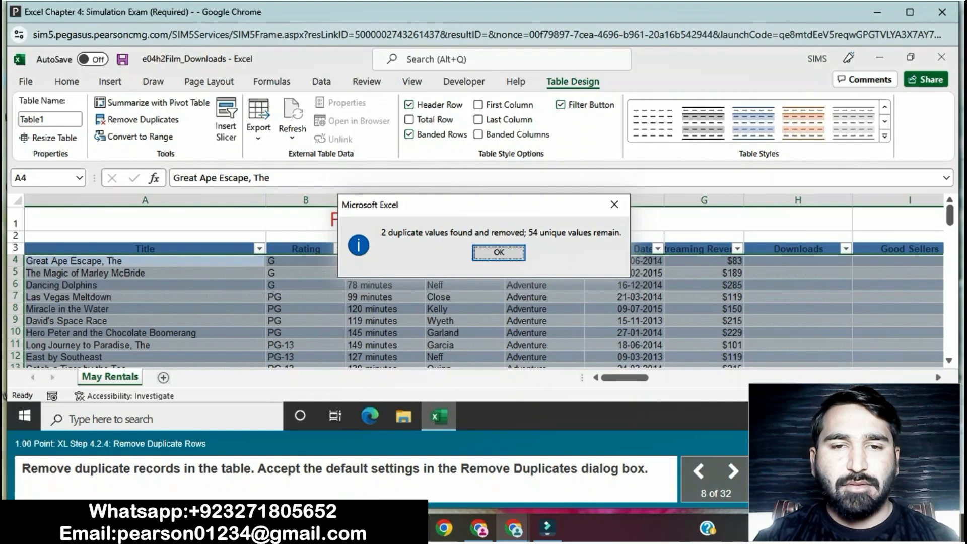
click(499, 253)
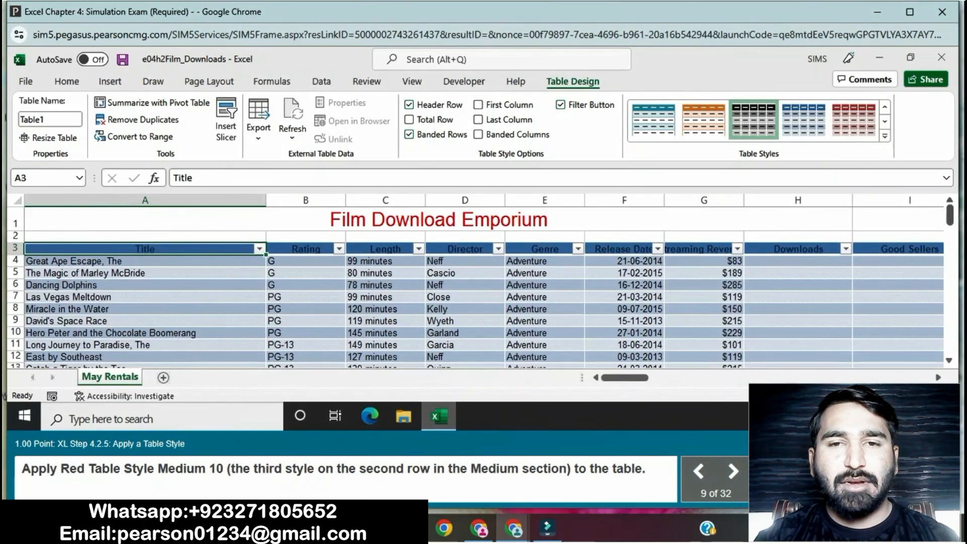
Step: Apply the Red Table Style Medium 10, the third style in the Medium section's second row, to the table
click(885, 136)
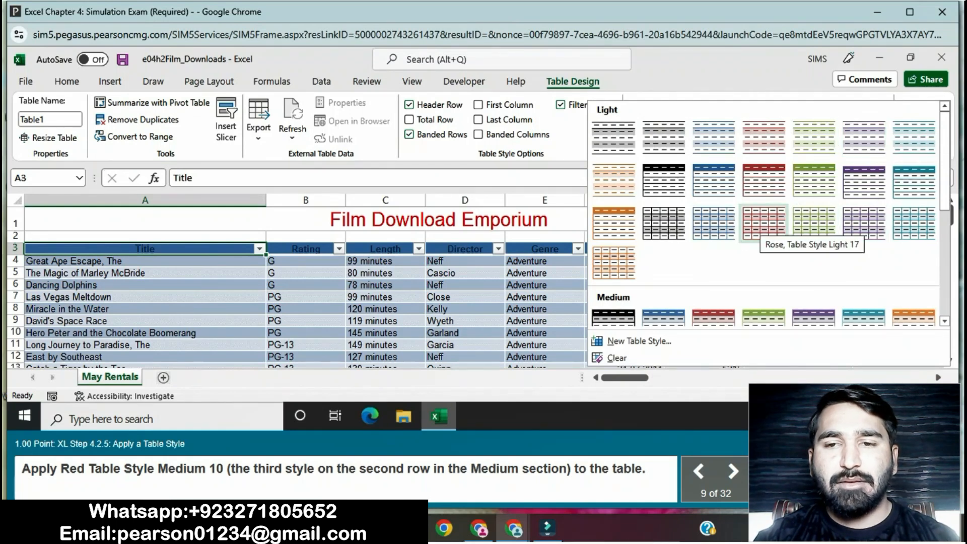
scroll(764, 222, down, 1)
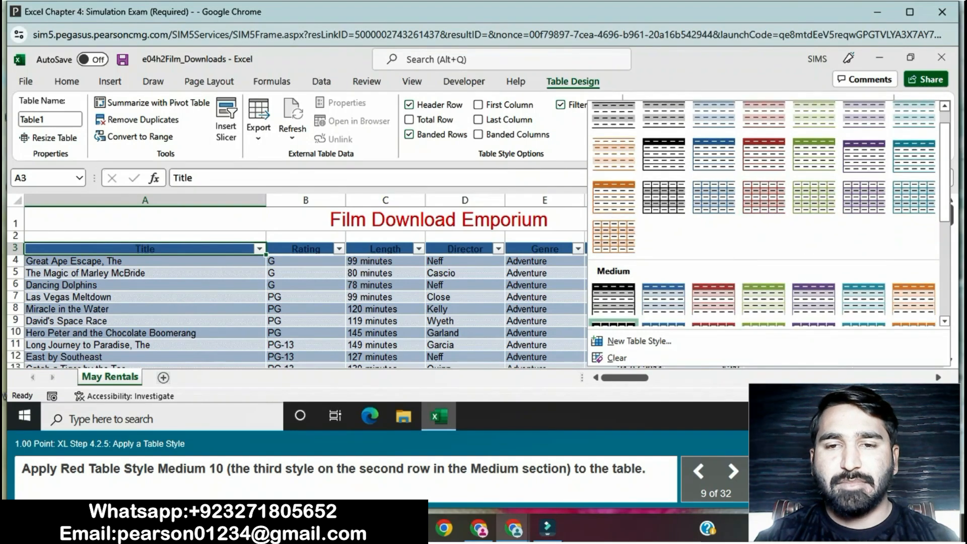
scroll(713, 282, down, 2)
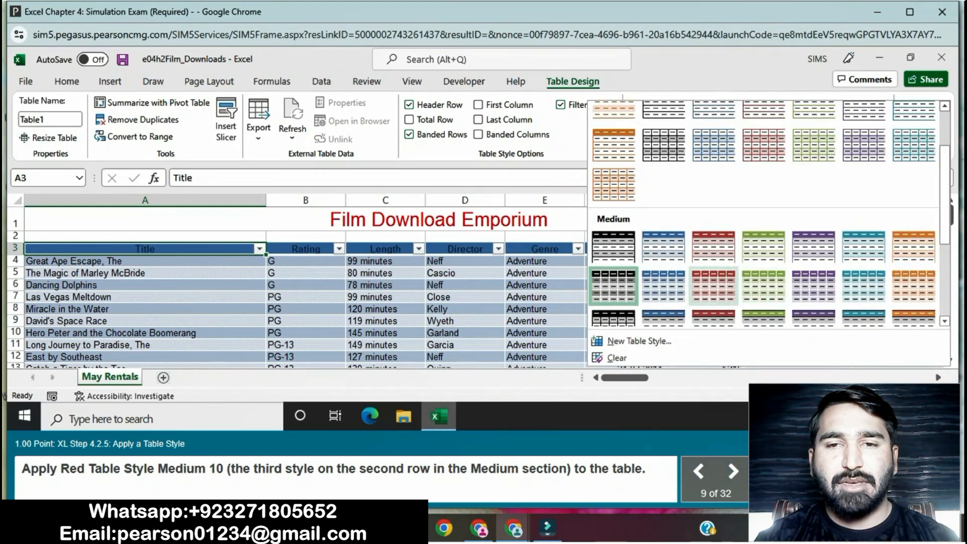
click(714, 285)
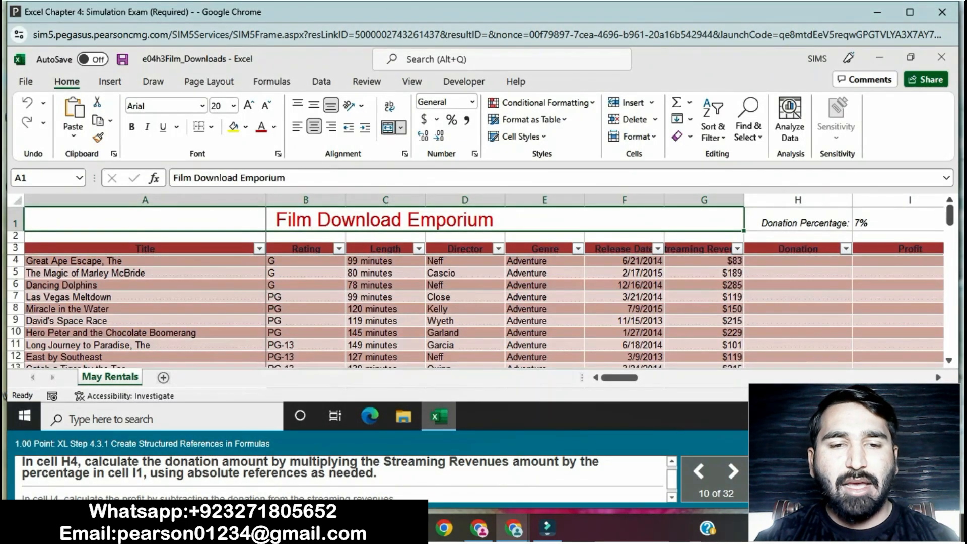
Step: In cell H4, calculate the donation by multiplying Streaming Revenues by the percentage in I1, using the absolute reference $I$1
click(798, 261)
text(=)
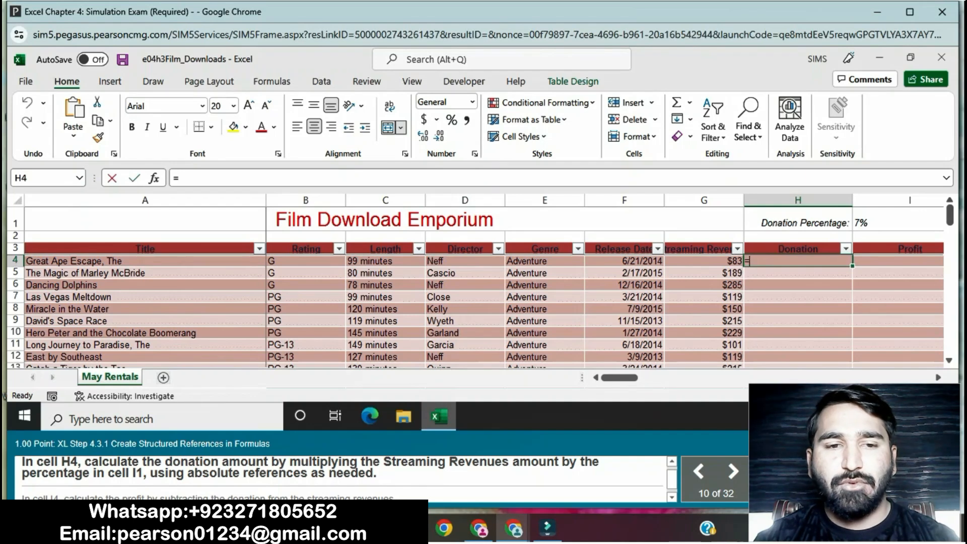
click(704, 261)
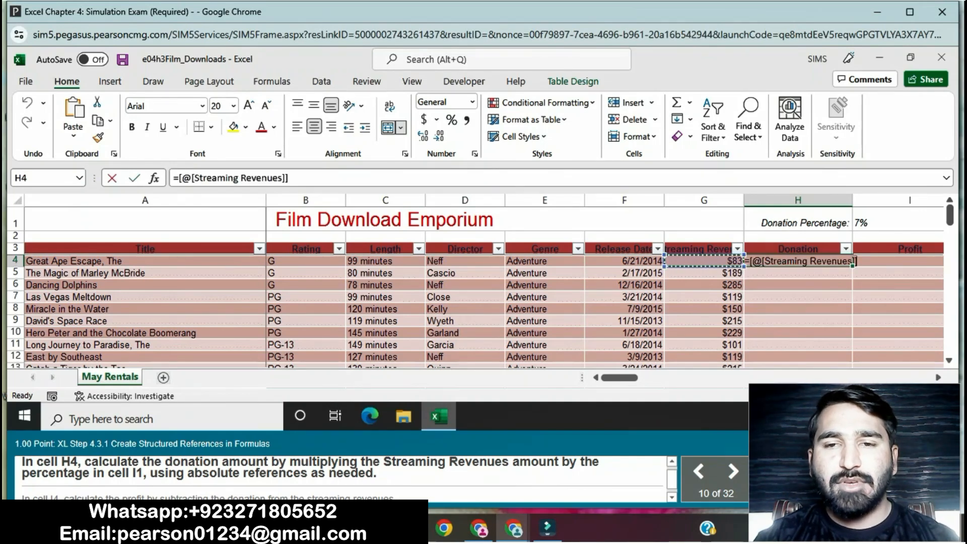
text(*)
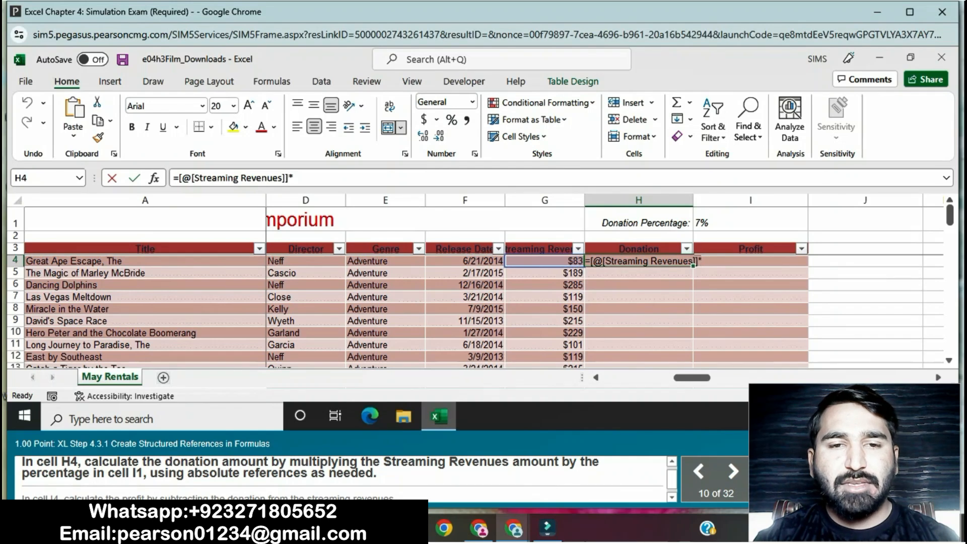
click(702, 223)
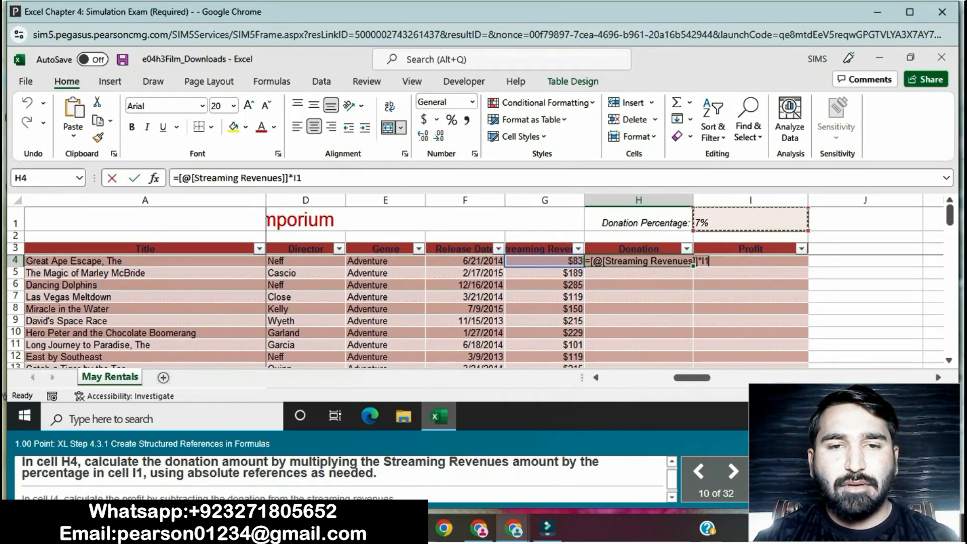
key(F4)
key(Return)
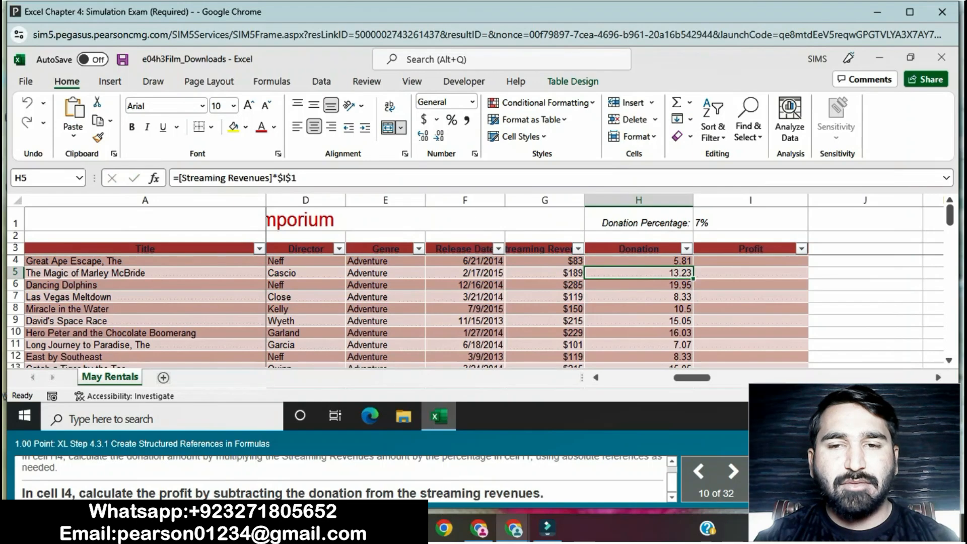
Step: Begin a formula in cell I4 of the Profit column
click(751, 261)
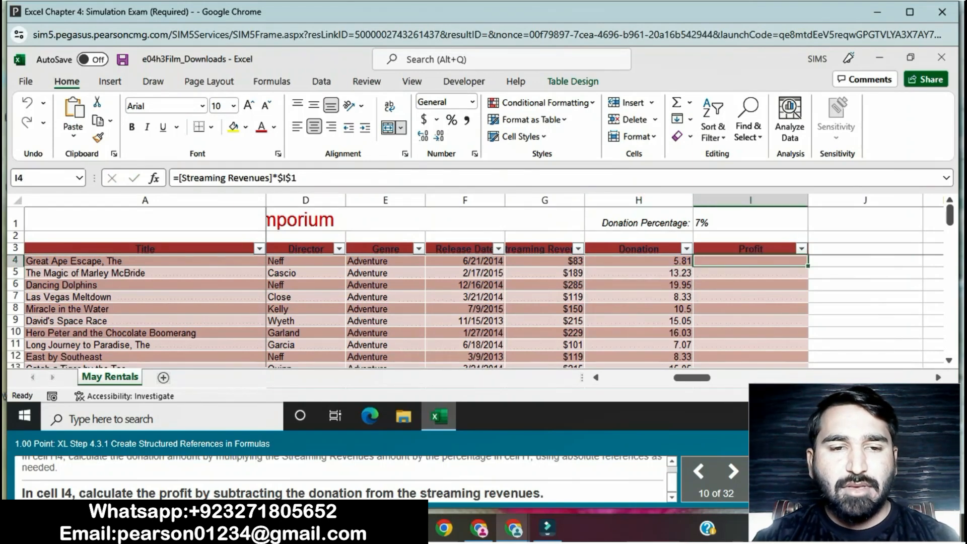
text(=)
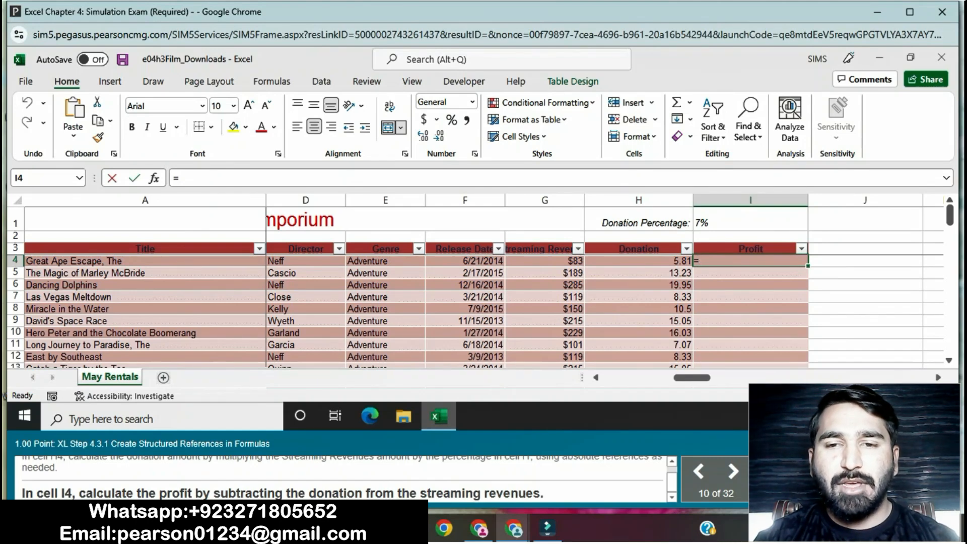
click(639, 261)
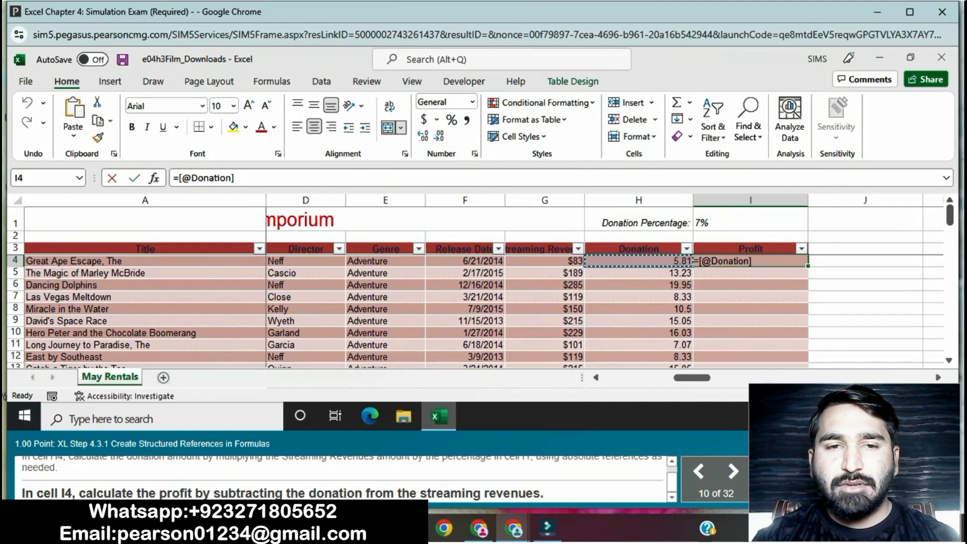
key(BackSpace)
key(BackSpace)
key(BackSpace)
key(BackSpace)
key(BackSpace)
key(BackSpace)
key(BackSpace)
key(BackSpace)
key(BackSpace)
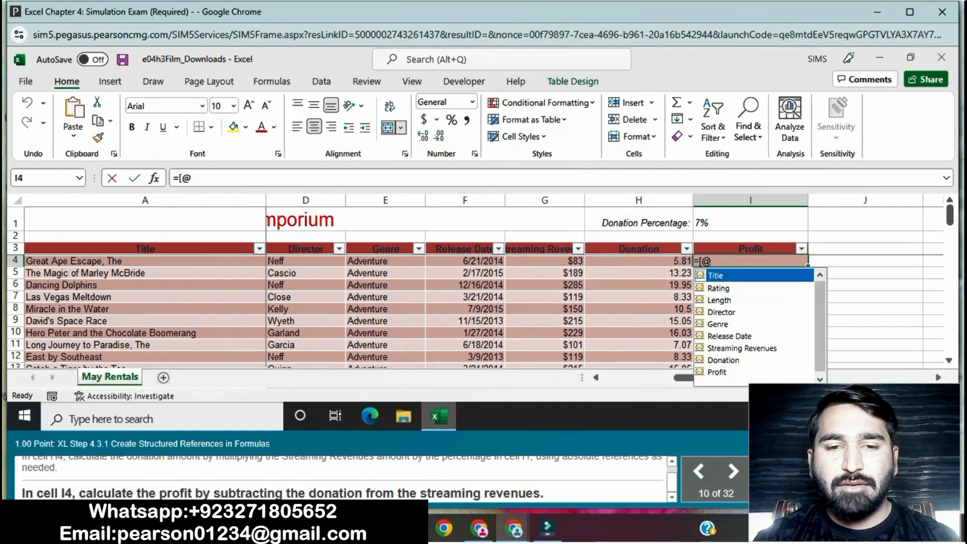
key(BackSpace)
key(BackSpace)
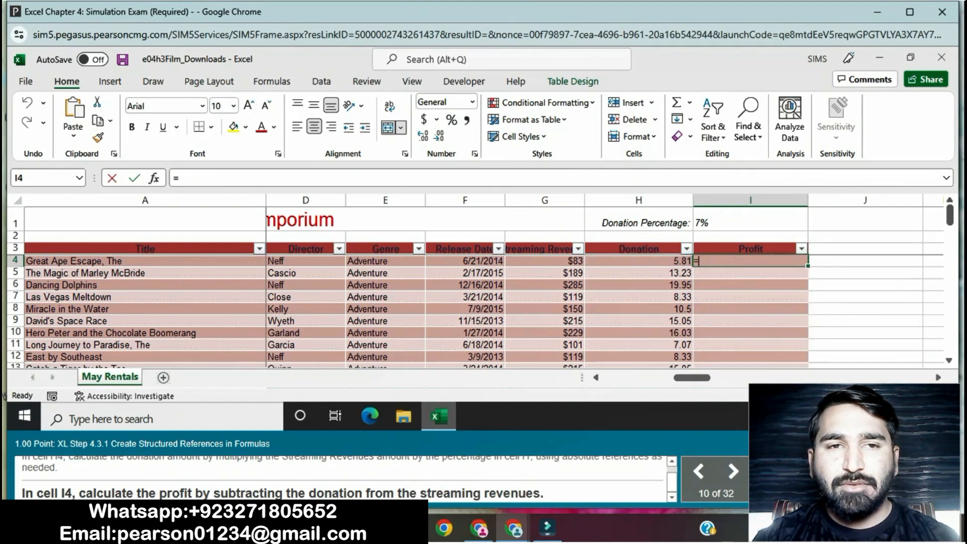
Step: Complete the profit formula in I4 by subtracting the row's Donation from its Streaming Revenues
click(544, 261)
text(-)
click(638, 261)
key(Return)
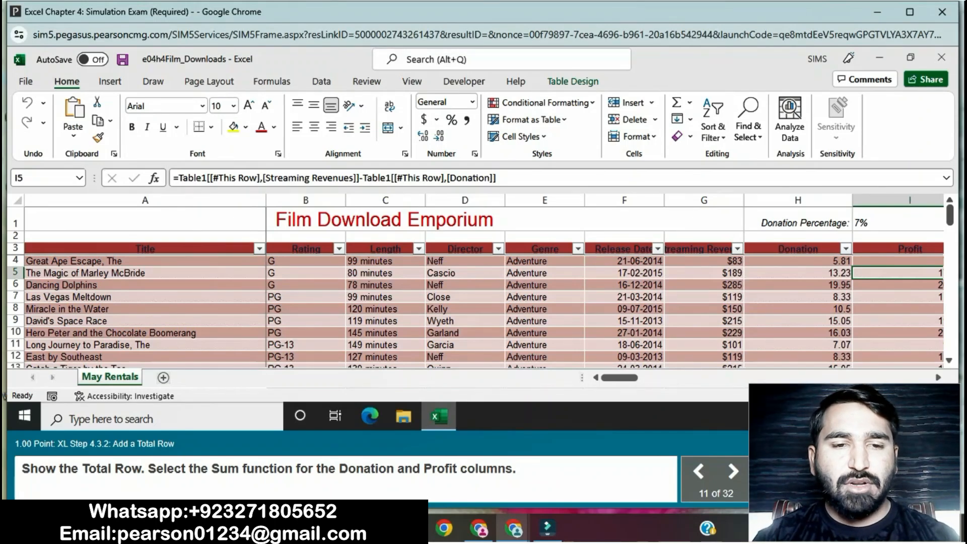
Step: Show the Total Row for the film table
click(572, 81)
click(409, 119)
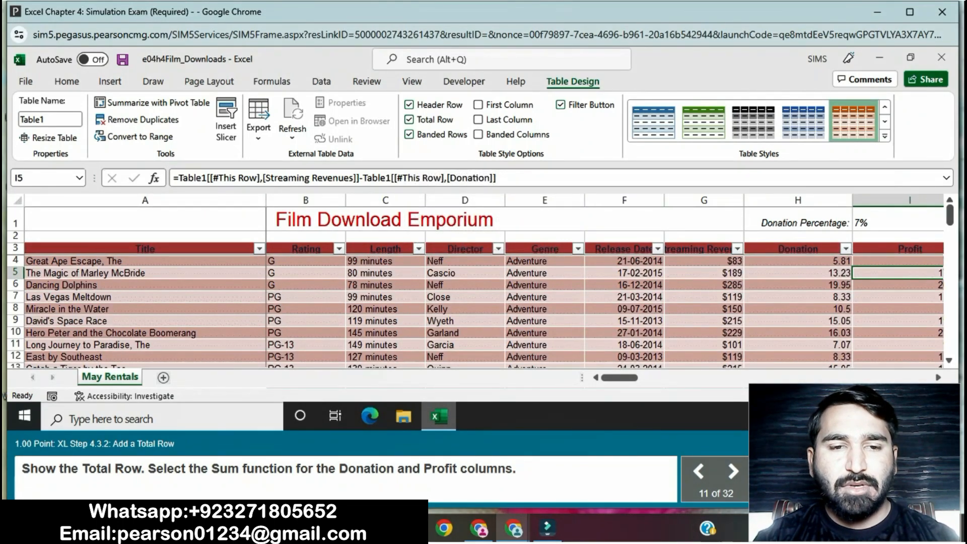
scroll(949, 360, down, 3)
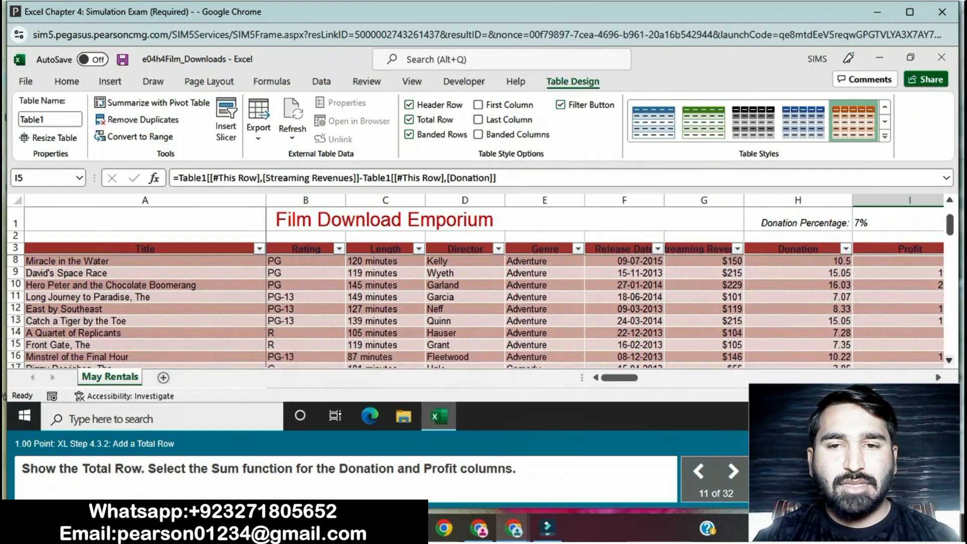
scroll(949, 360, down, 4)
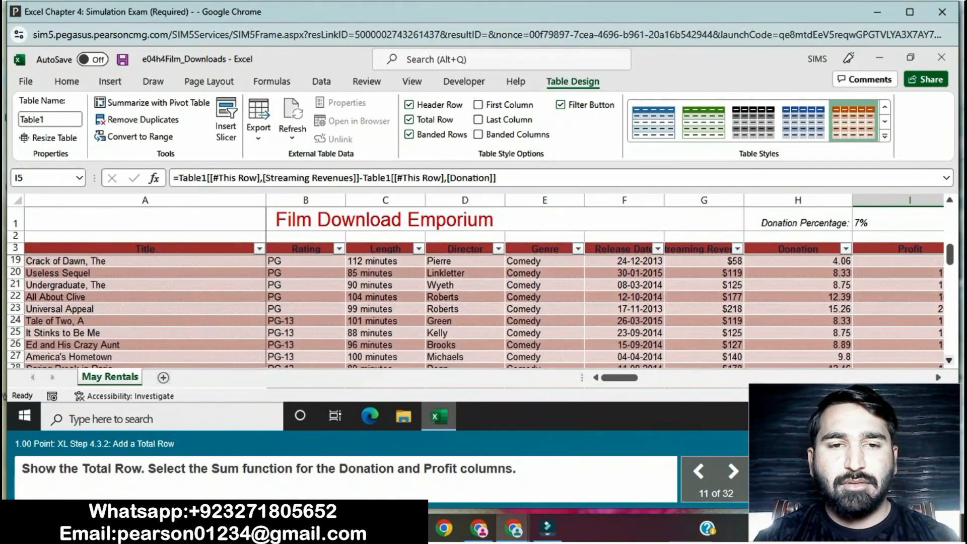
scroll(949, 360, down, 4)
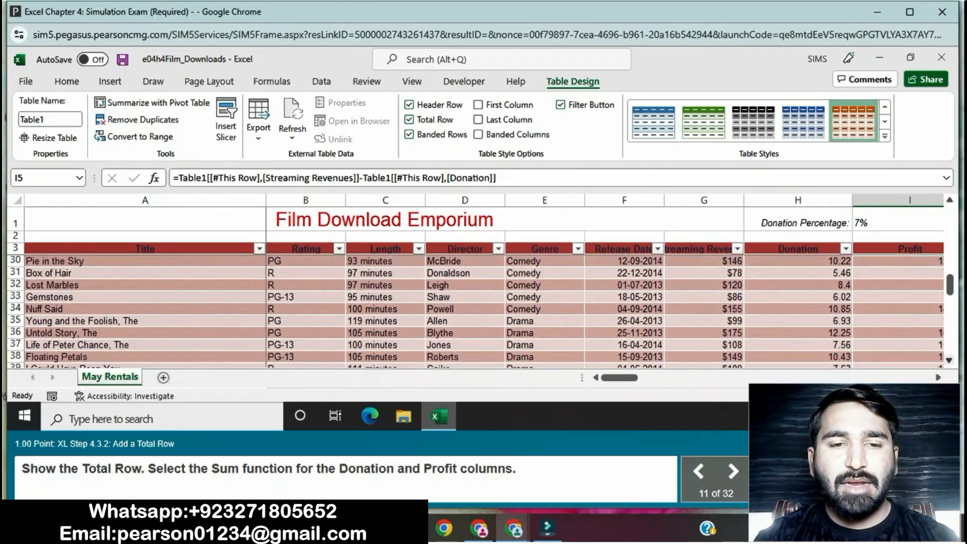
scroll(949, 360, down, 4)
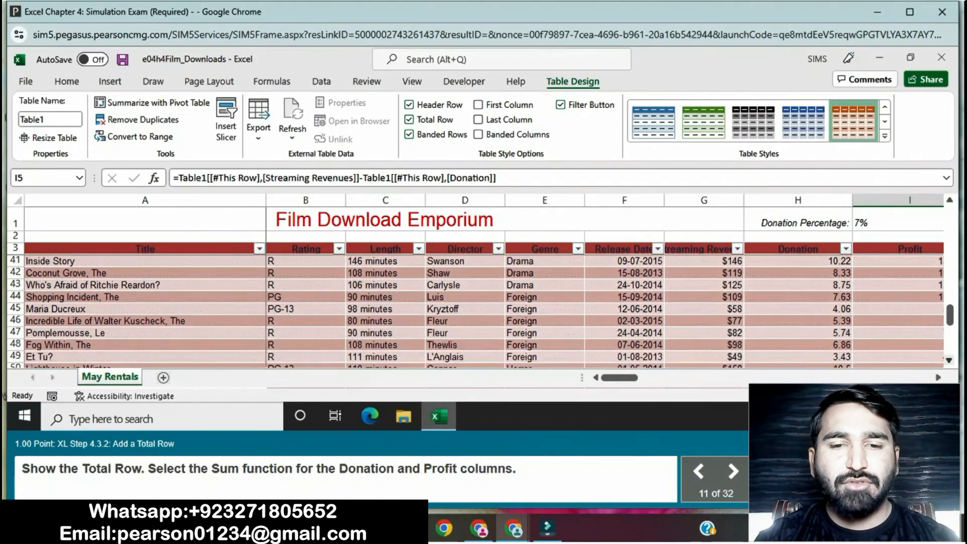
scroll(949, 360, down, 2)
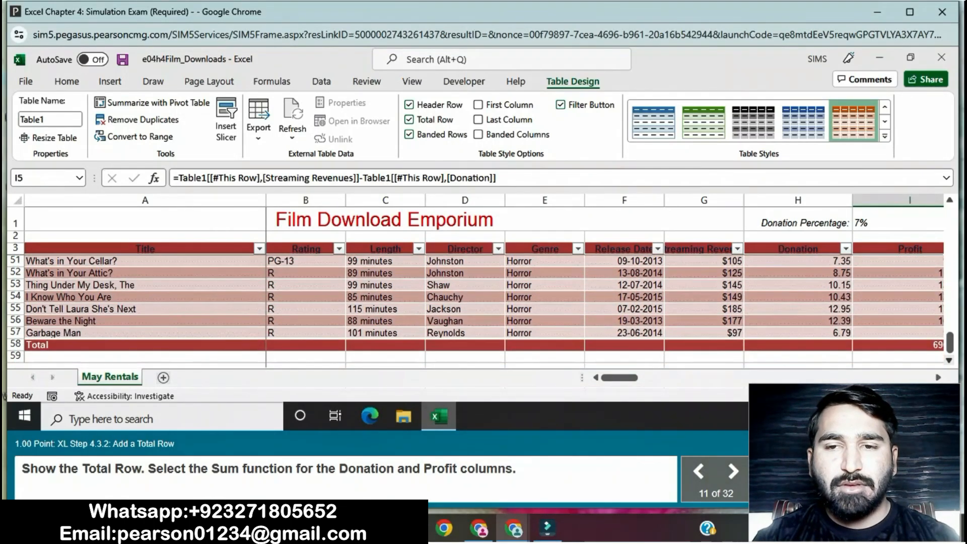
Step: Set the Total Row cell of the Donation column to the Sum function
click(798, 345)
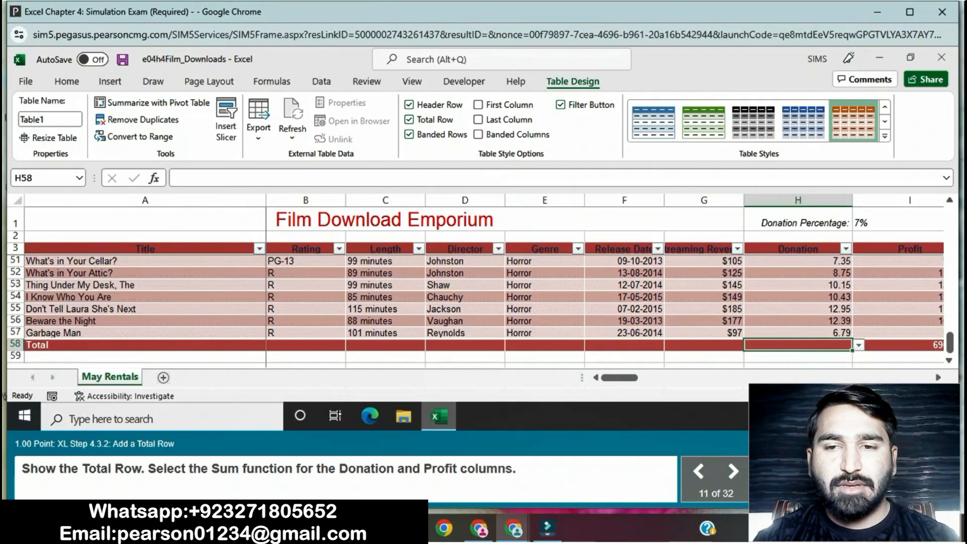
click(859, 346)
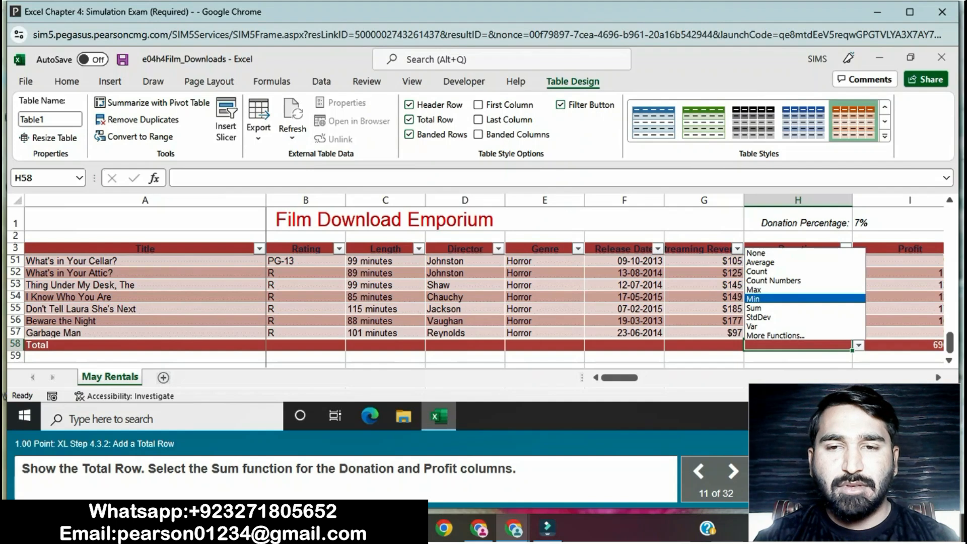
click(775, 308)
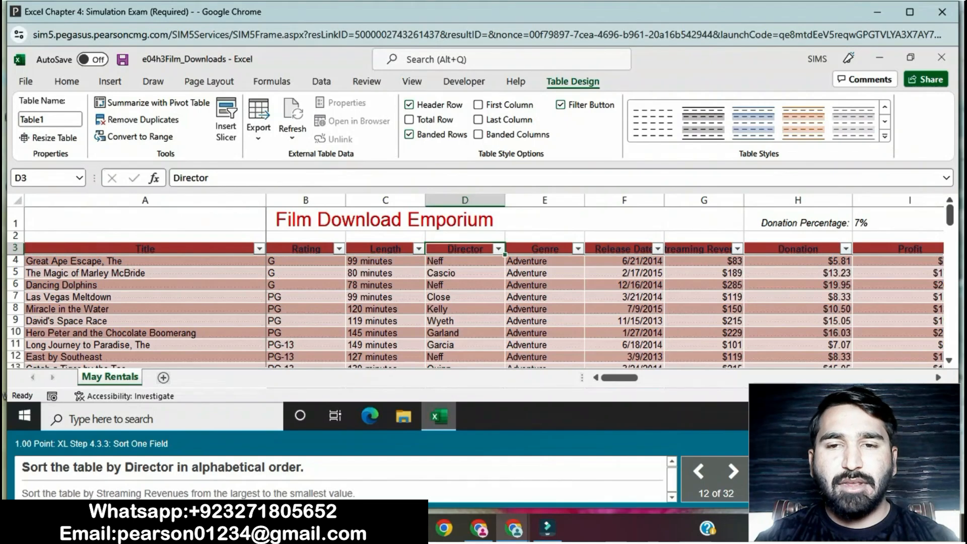
Step: Sort the film table by Director in alphabetical order, A to Z
click(67, 82)
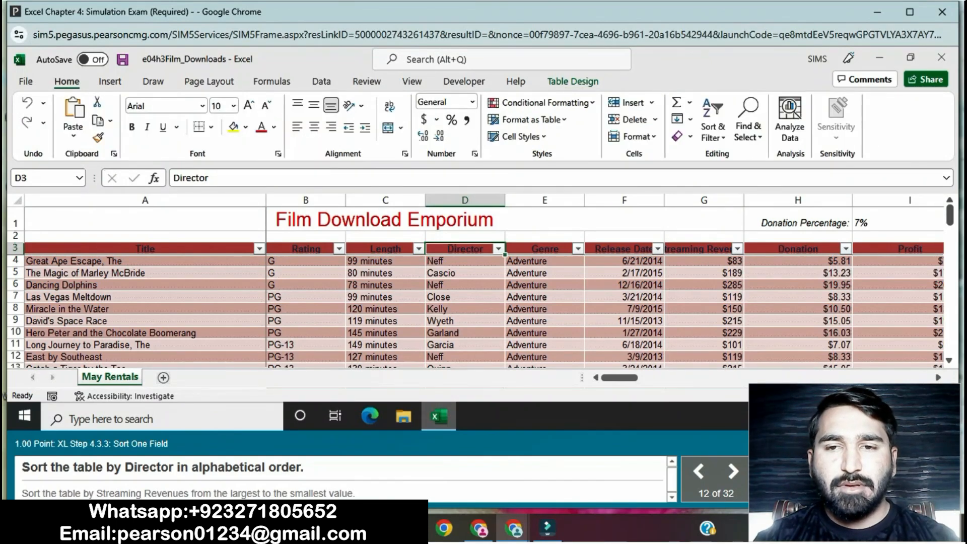
click(713, 129)
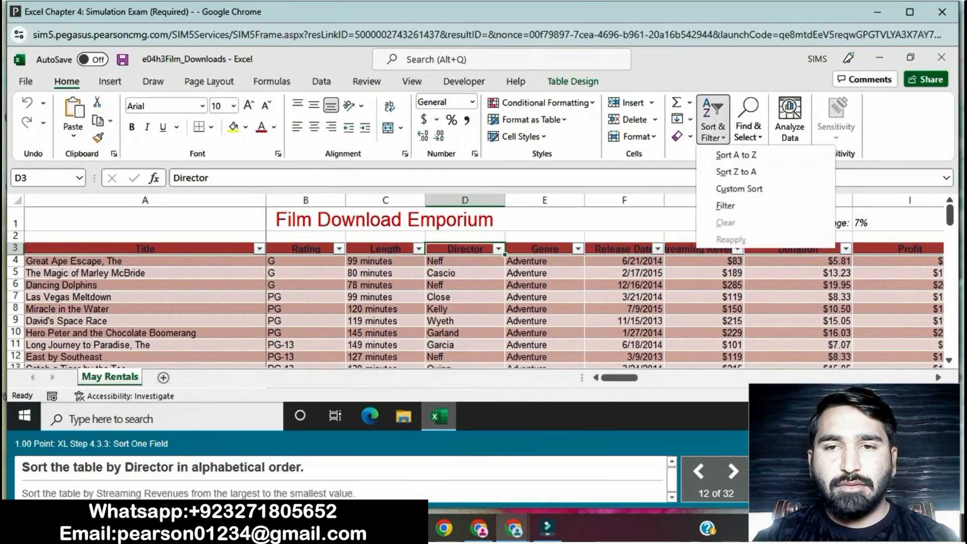
click(736, 153)
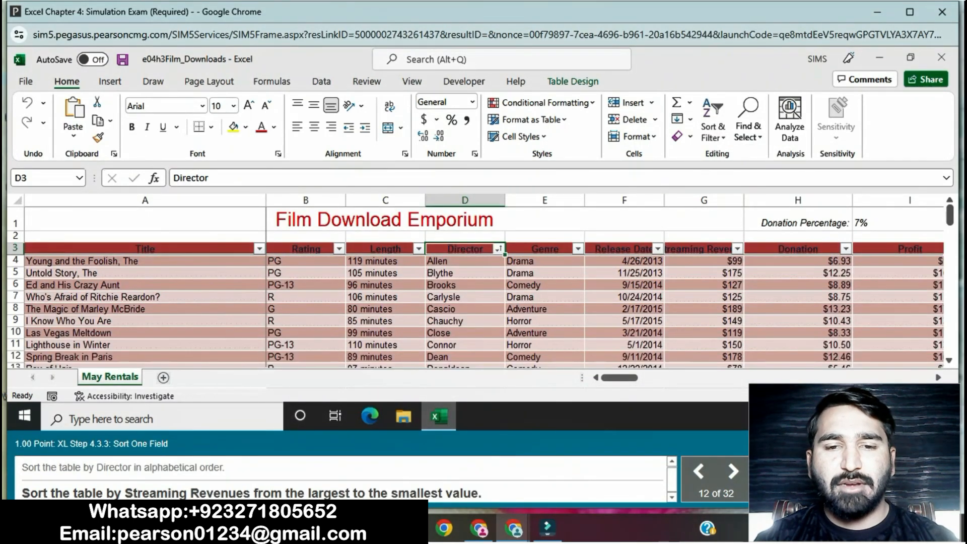
Step: Sort the film table by Streaming Revenues from largest to smallest
click(705, 249)
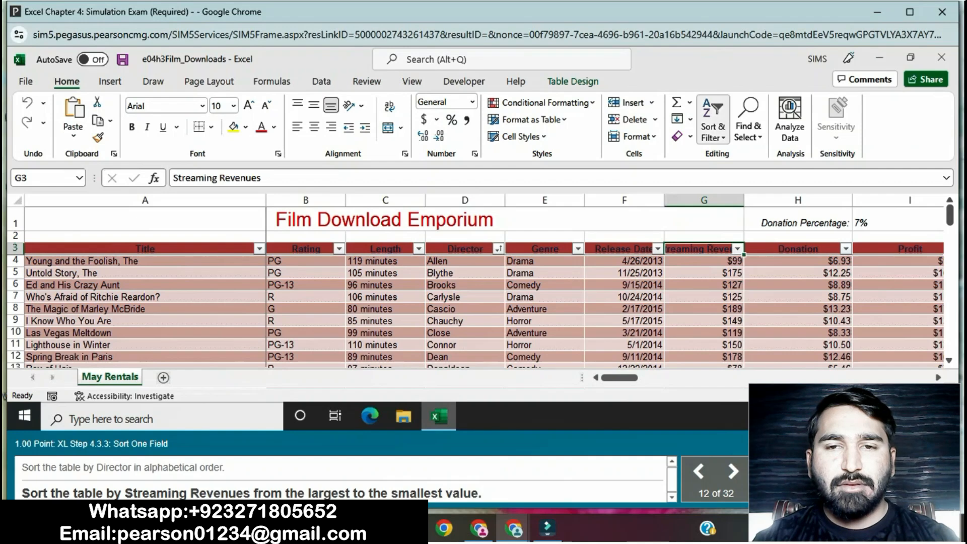
click(713, 128)
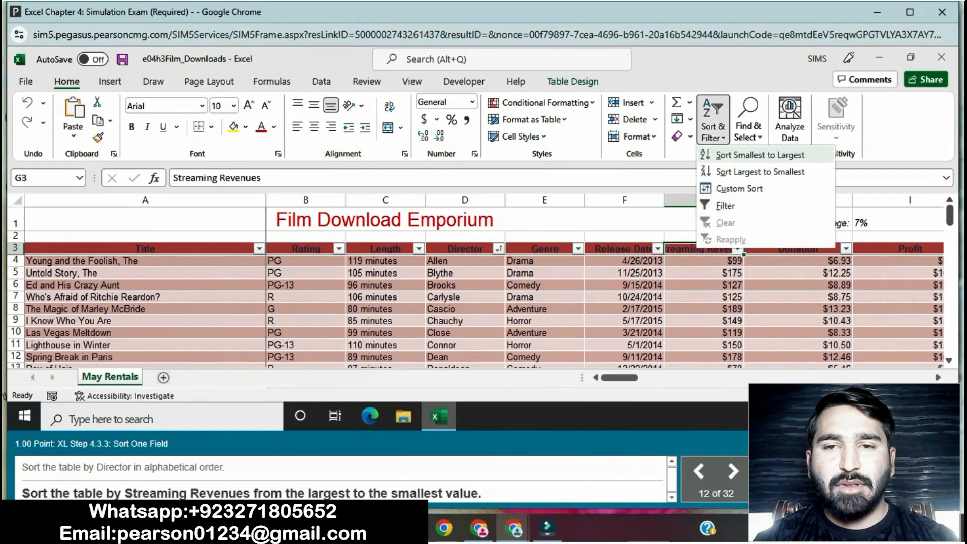
click(727, 171)
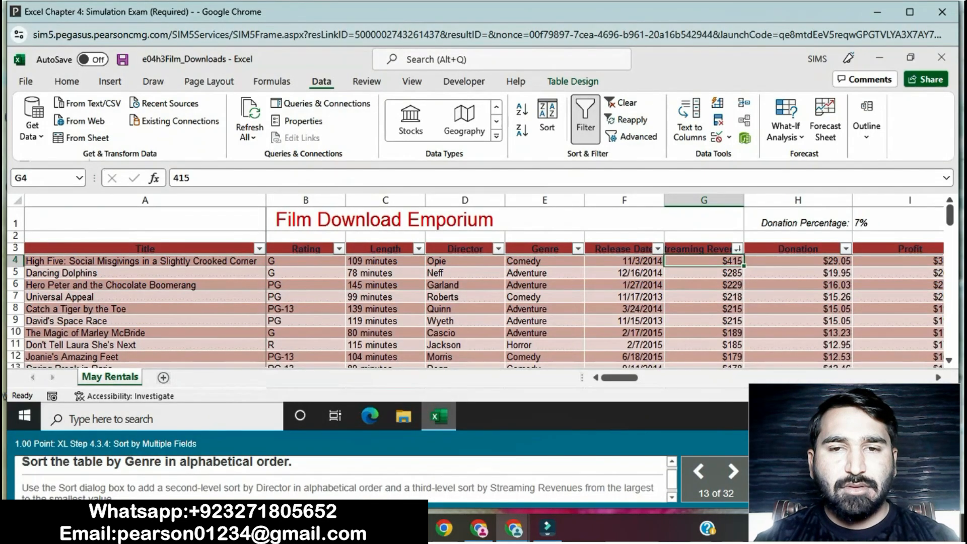
Step: Sort the table by Genre from A to Z and add Director, A to Z, as the second level of a custom sort
click(545, 249)
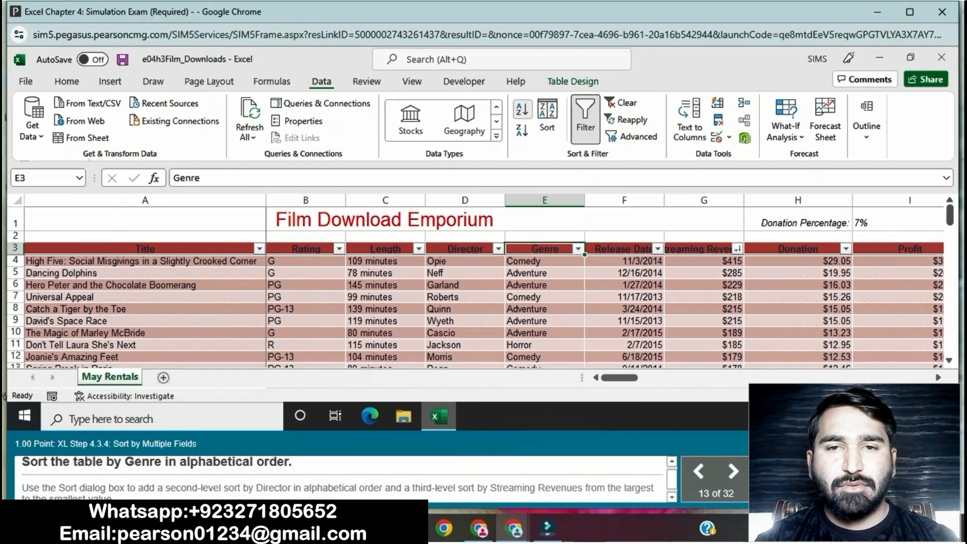
click(523, 108)
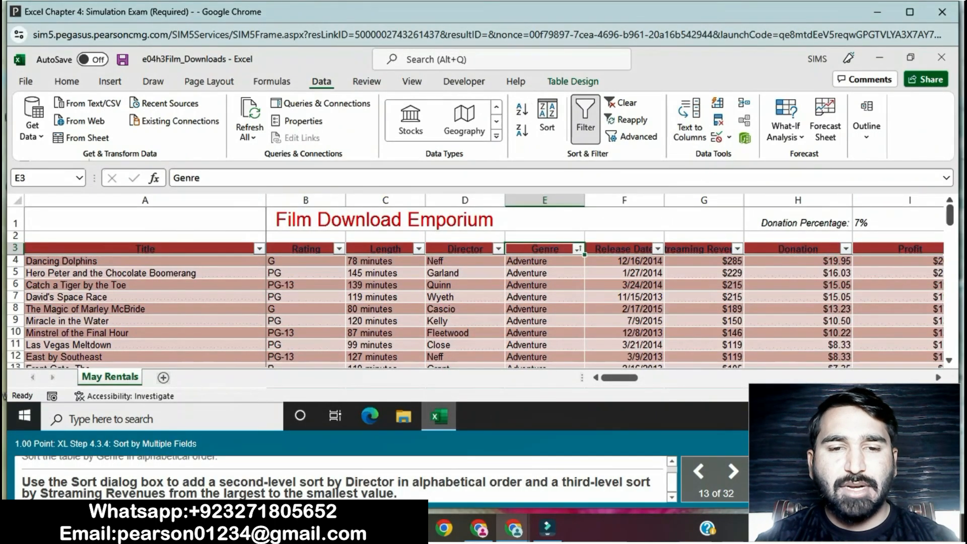
click(67, 81)
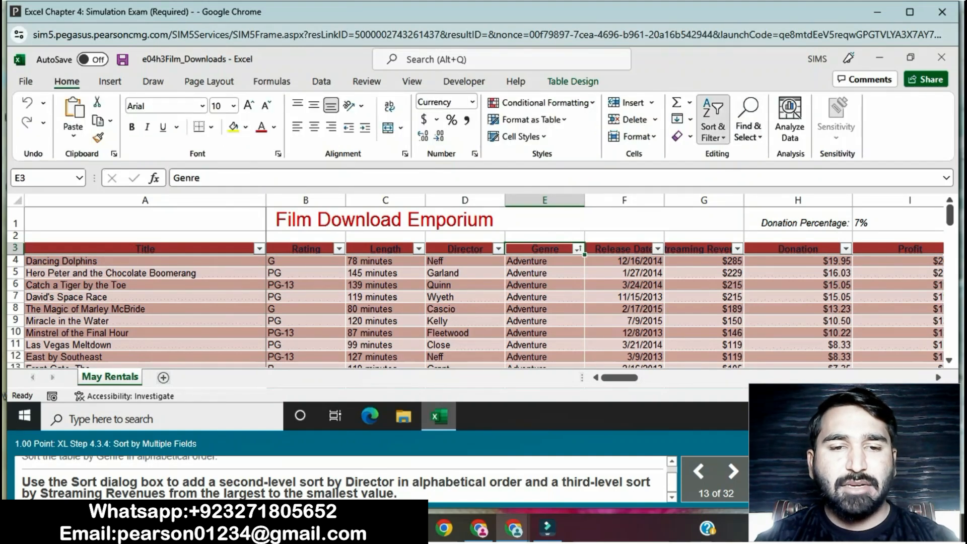
click(712, 126)
click(711, 190)
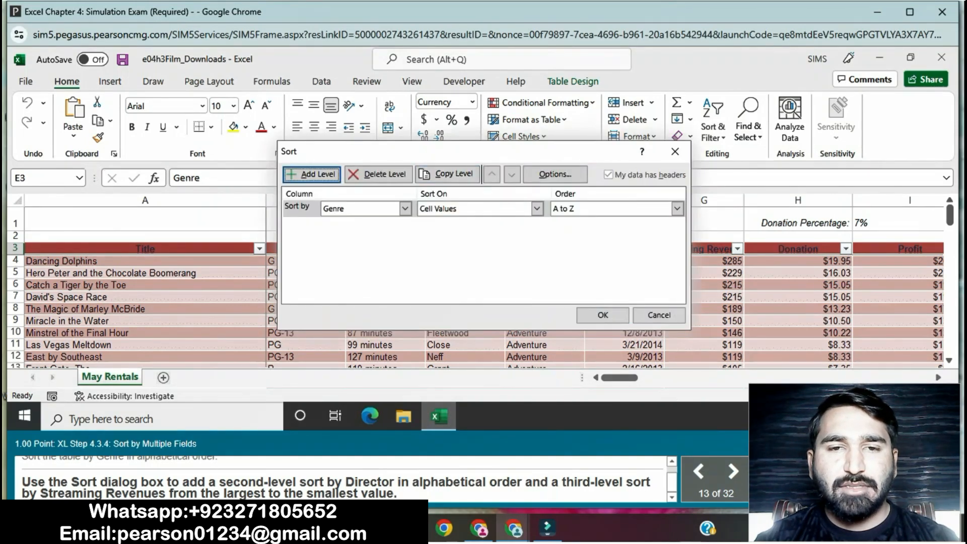
click(312, 174)
click(405, 226)
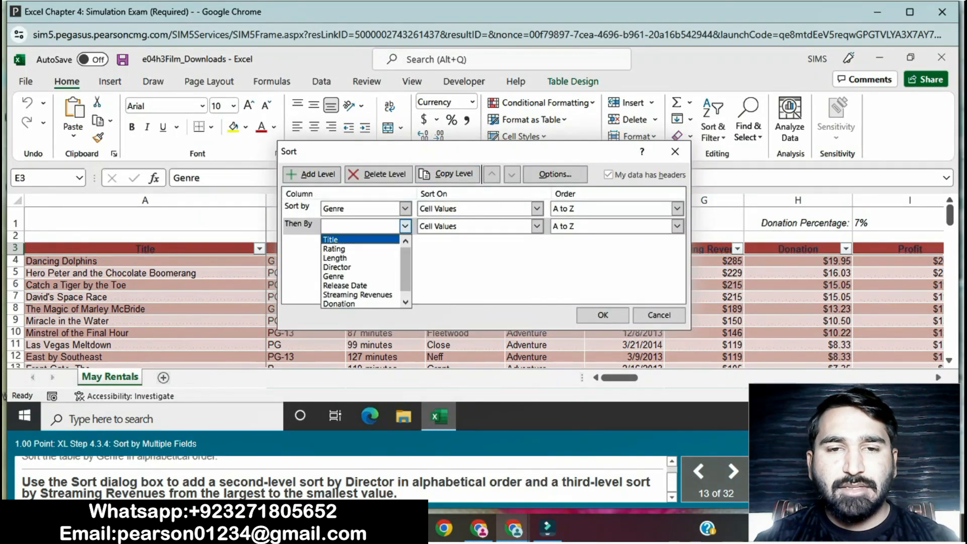
click(348, 267)
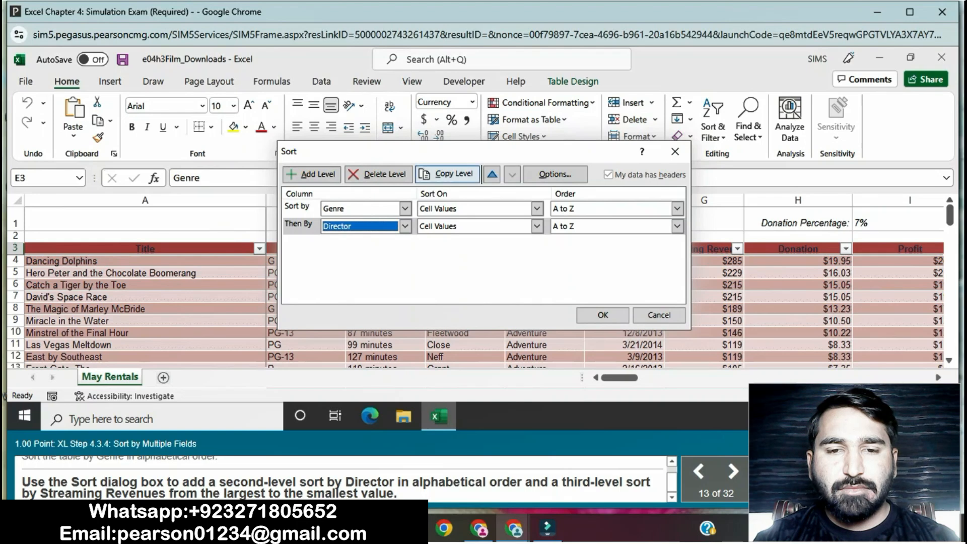
Step: Add Streaming Revenues, Largest to Smallest, as the third sort level and apply the multi-level sort
click(312, 174)
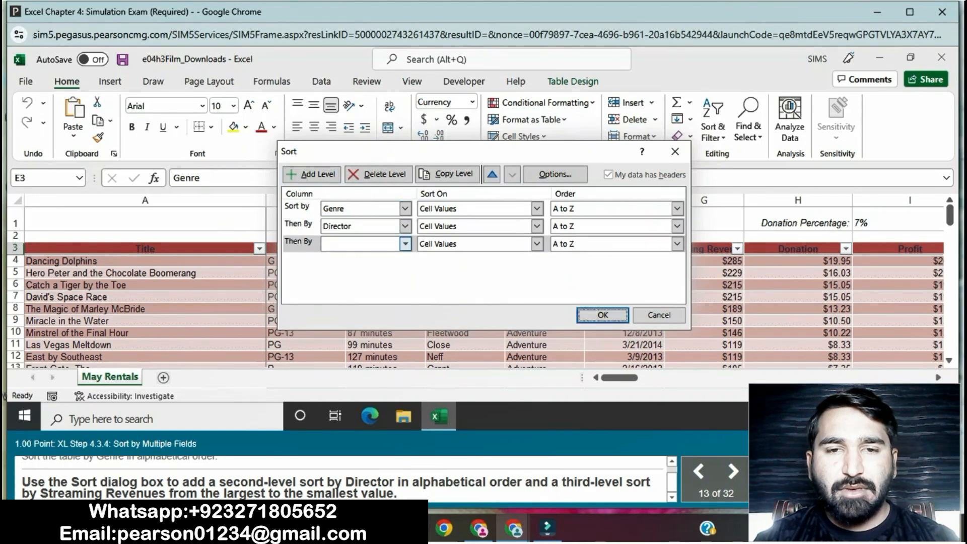
click(405, 243)
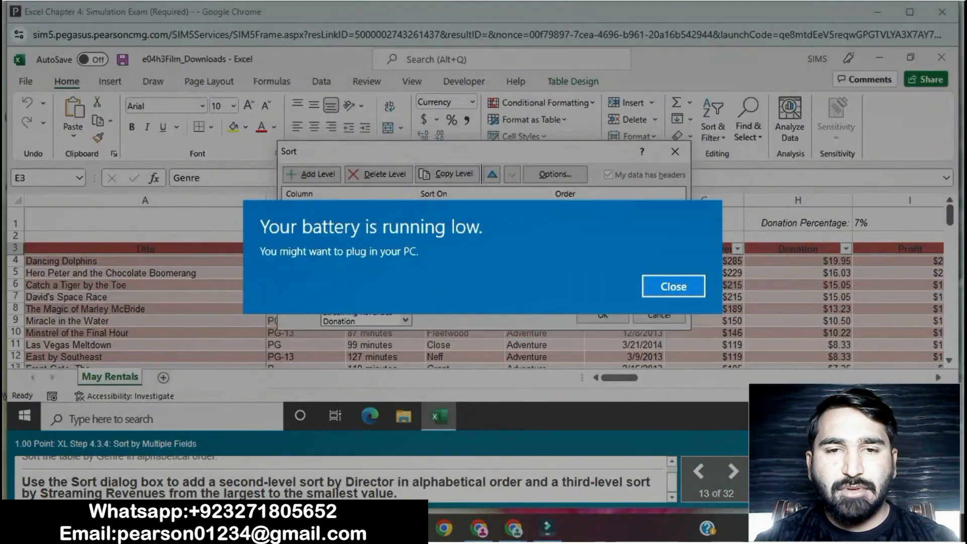
click(674, 287)
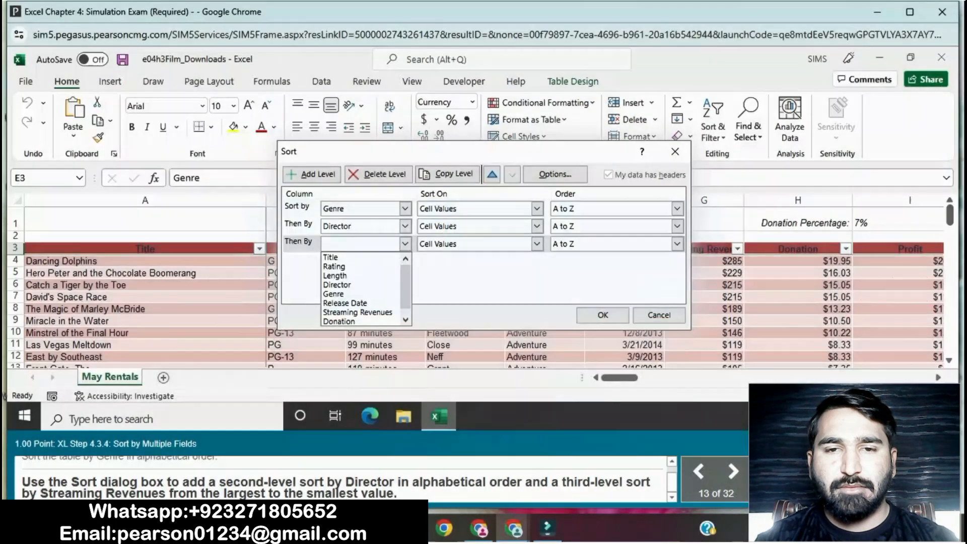
click(358, 312)
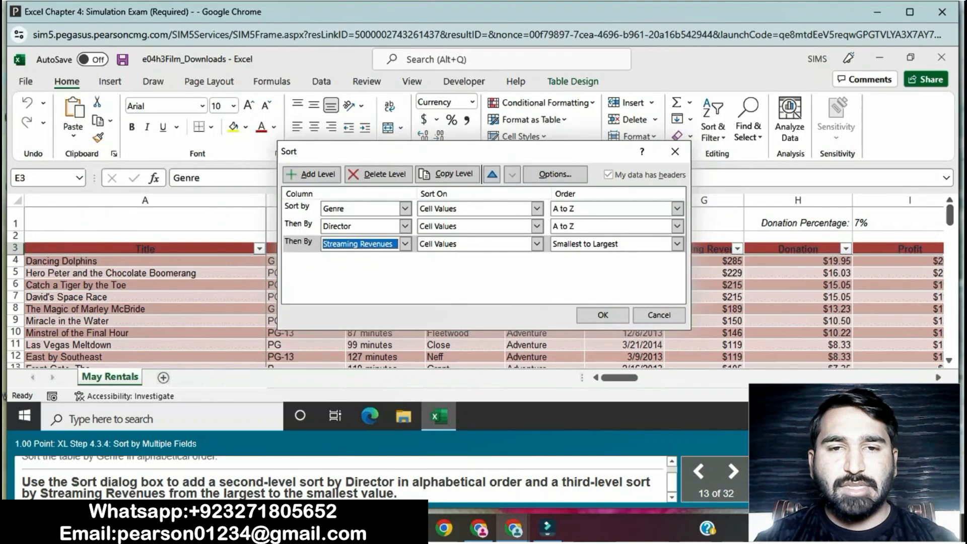
click(677, 244)
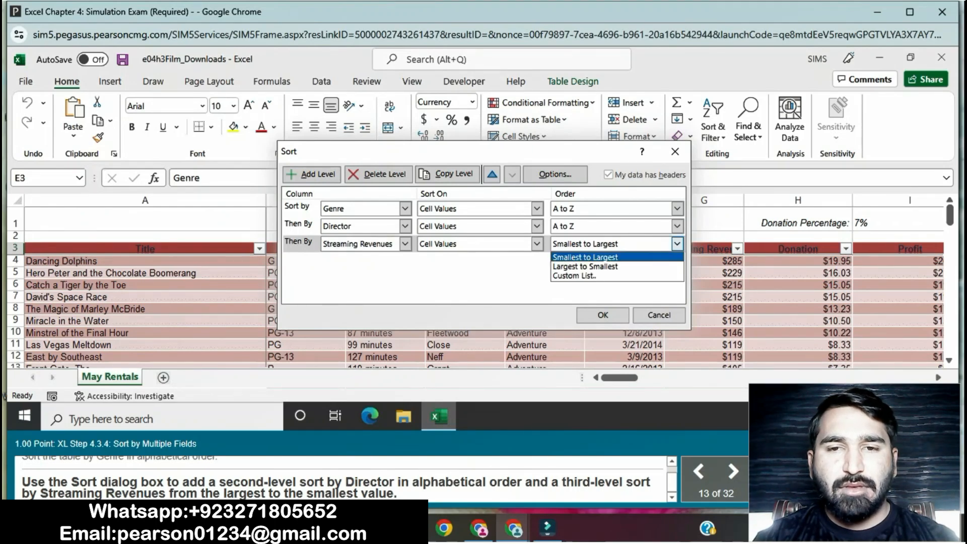
click(584, 265)
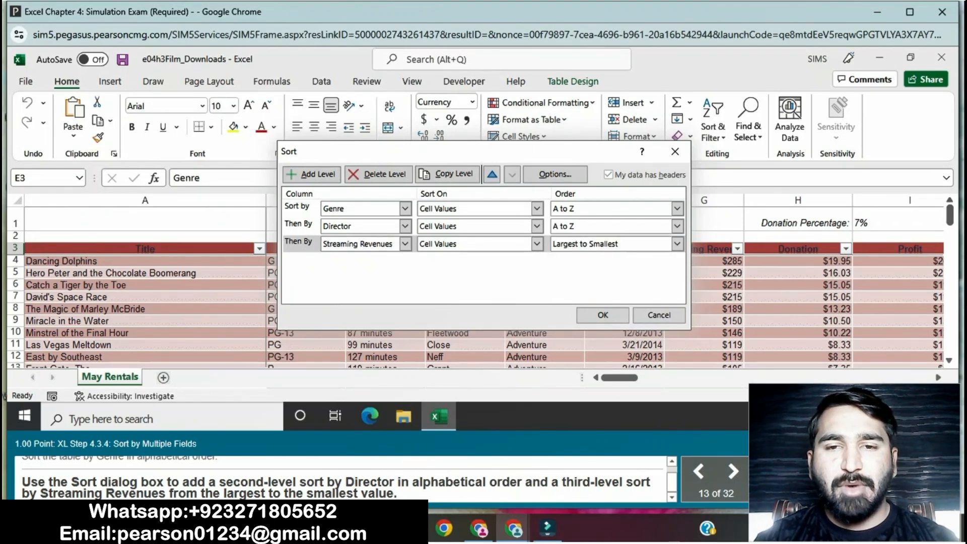
click(603, 315)
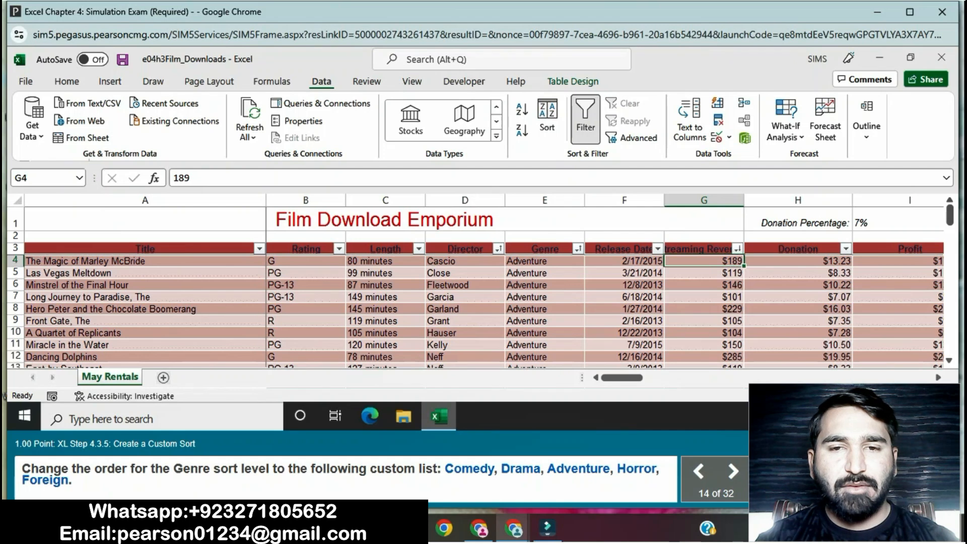
Step: Open the custom lists for the order of the Genre level in the custom sort
click(545, 249)
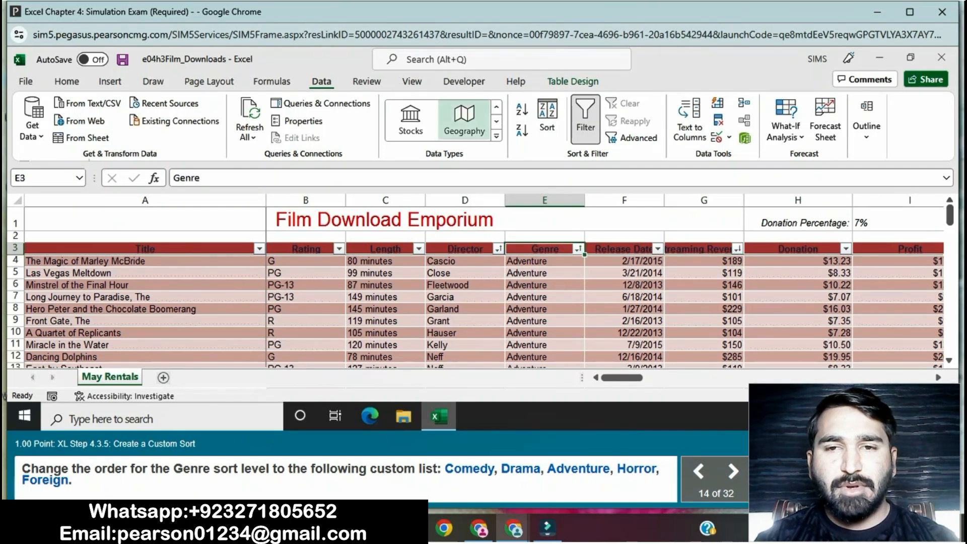
click(66, 81)
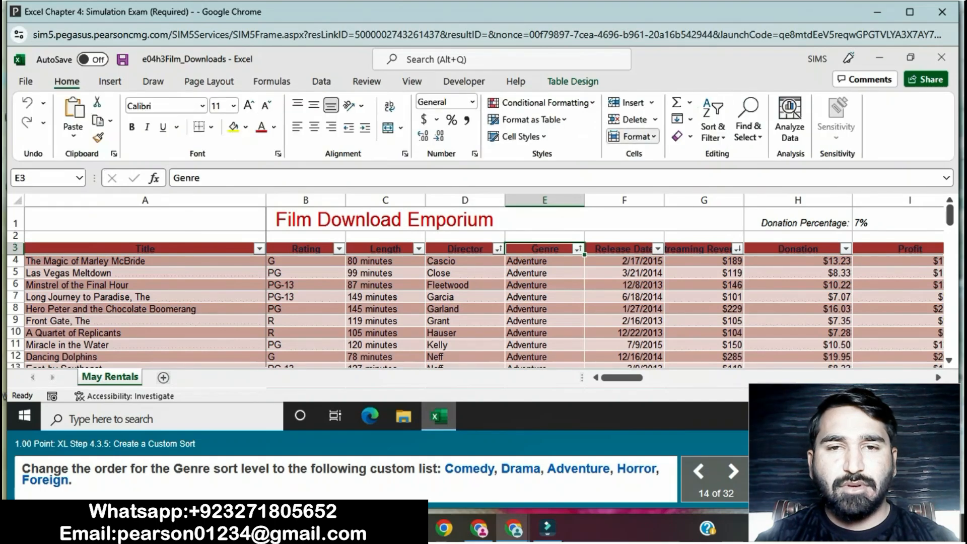
click(713, 124)
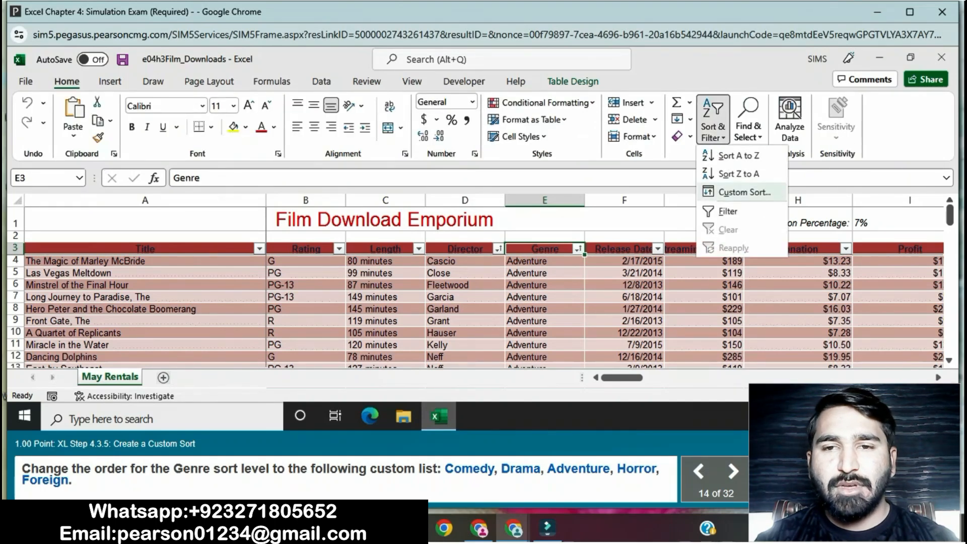
click(741, 191)
click(312, 174)
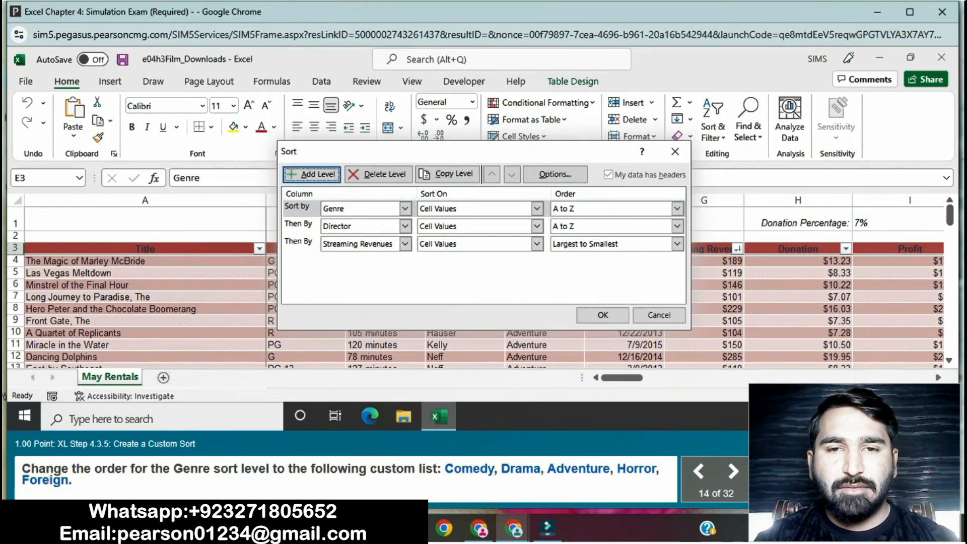
click(677, 208)
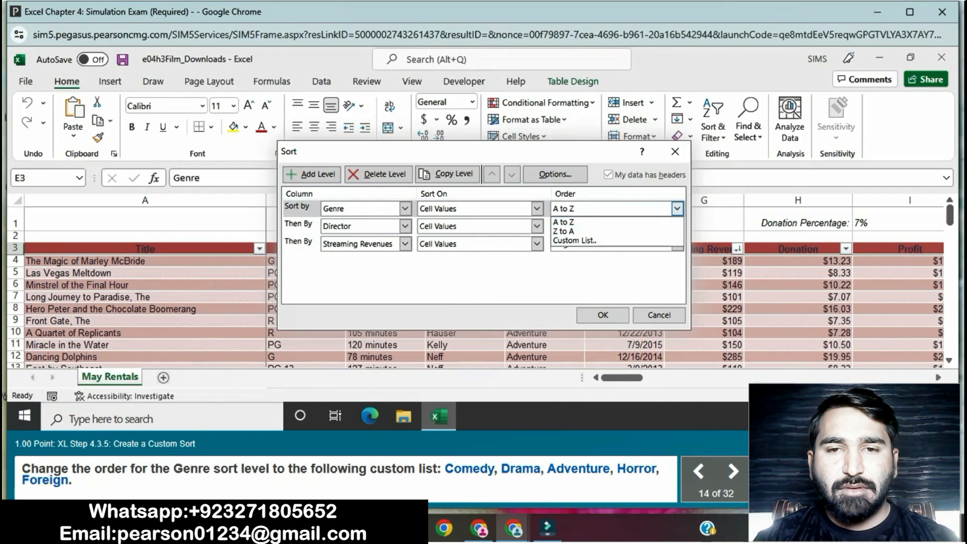
click(574, 240)
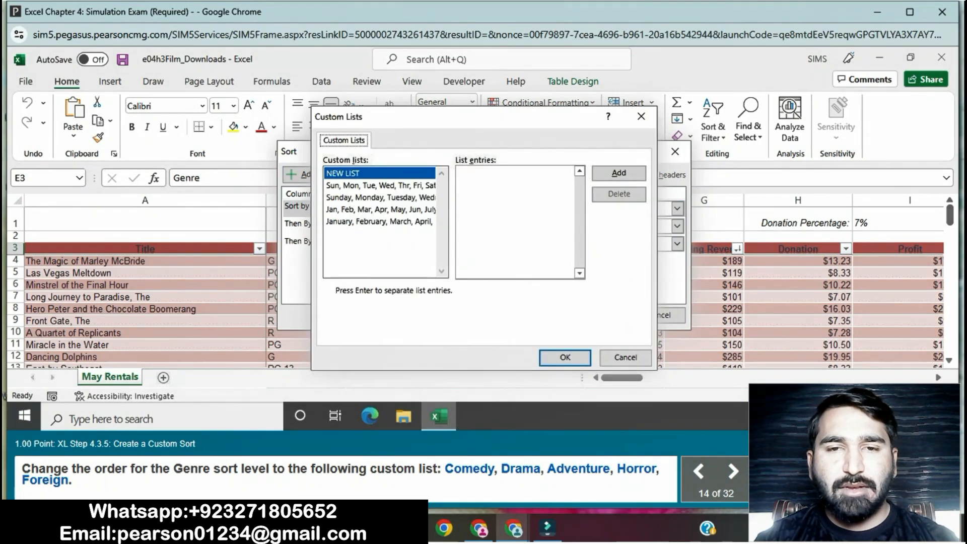
Step: Add the custom list Comedy, Drama, Adventure, Horror, Foreign as the Genre level's sort order and apply the sort
text(c)
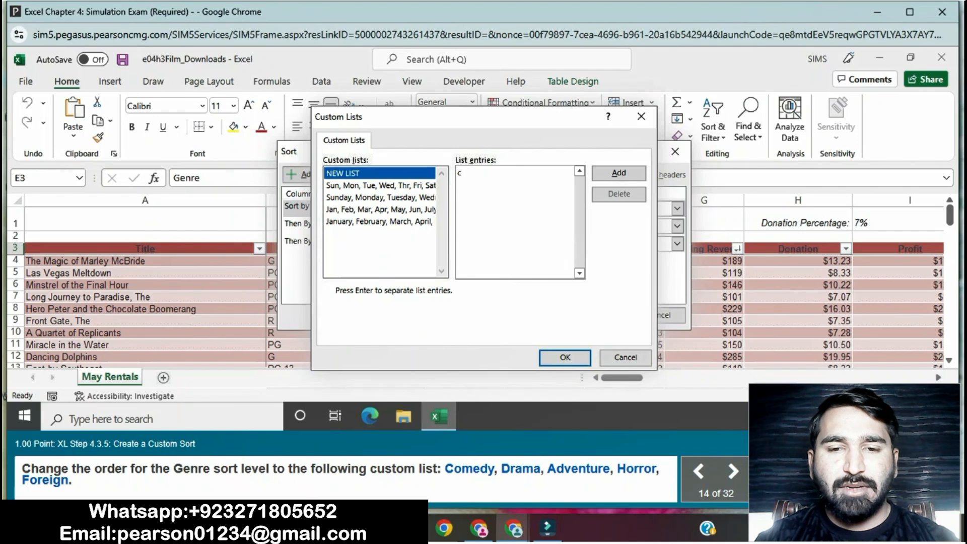
text(Omedy, )
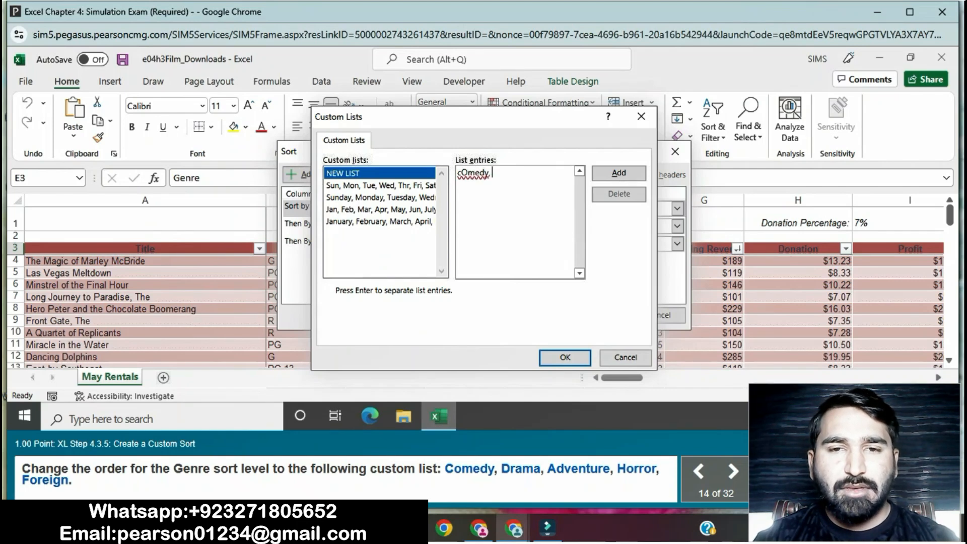
text(Drama, Adv)
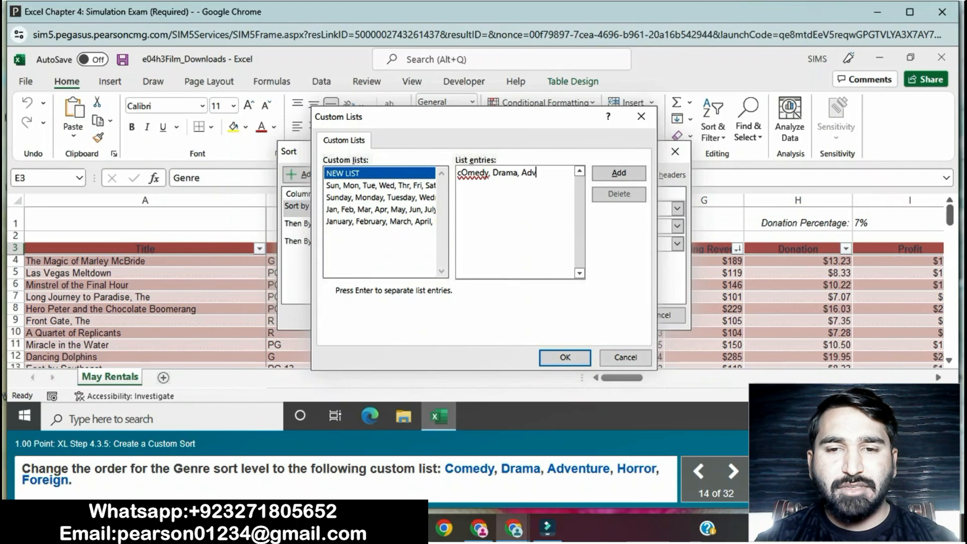
text(enture)
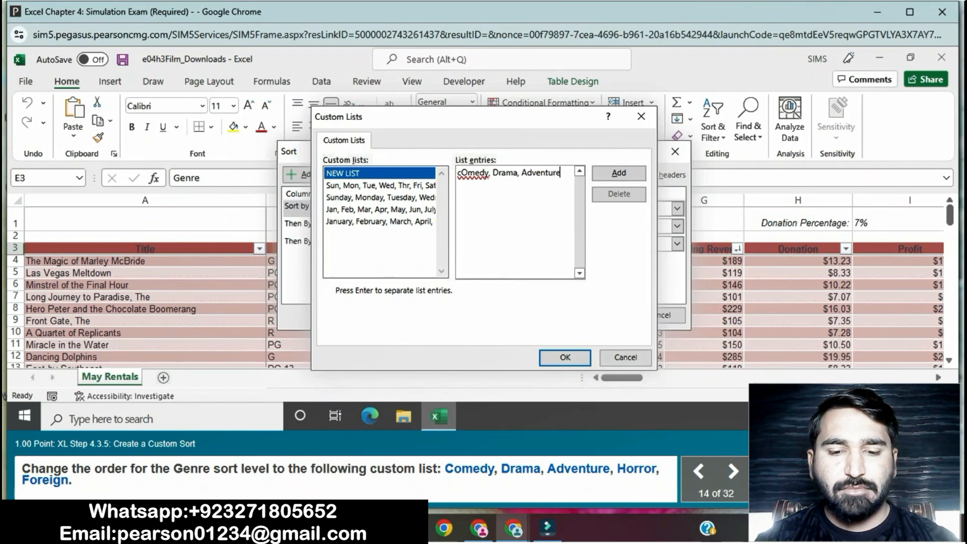
text(, )
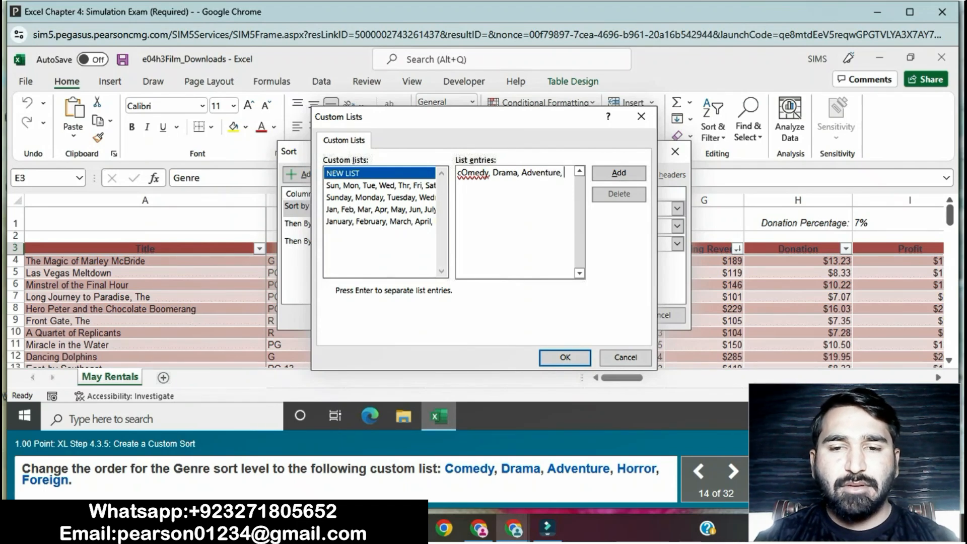
text(Horror,)
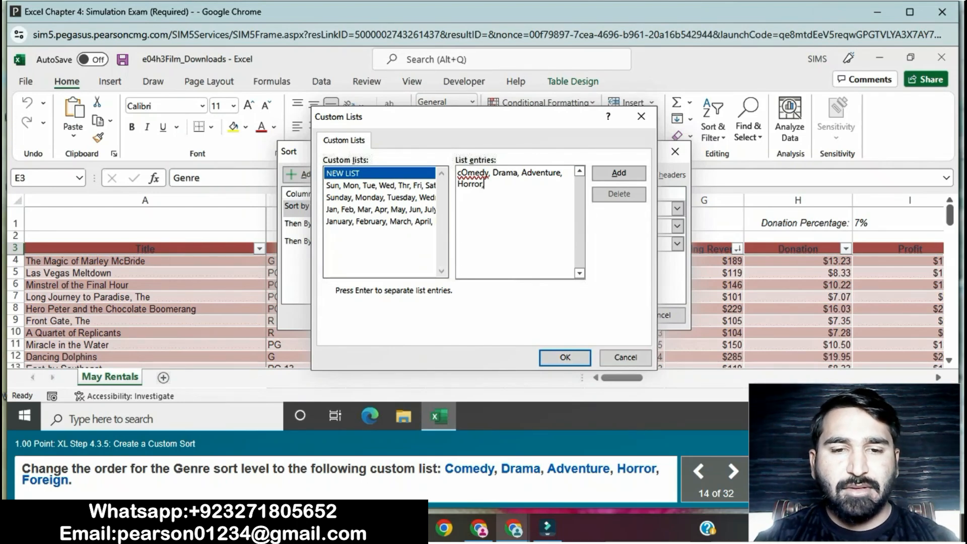
text( Foreign)
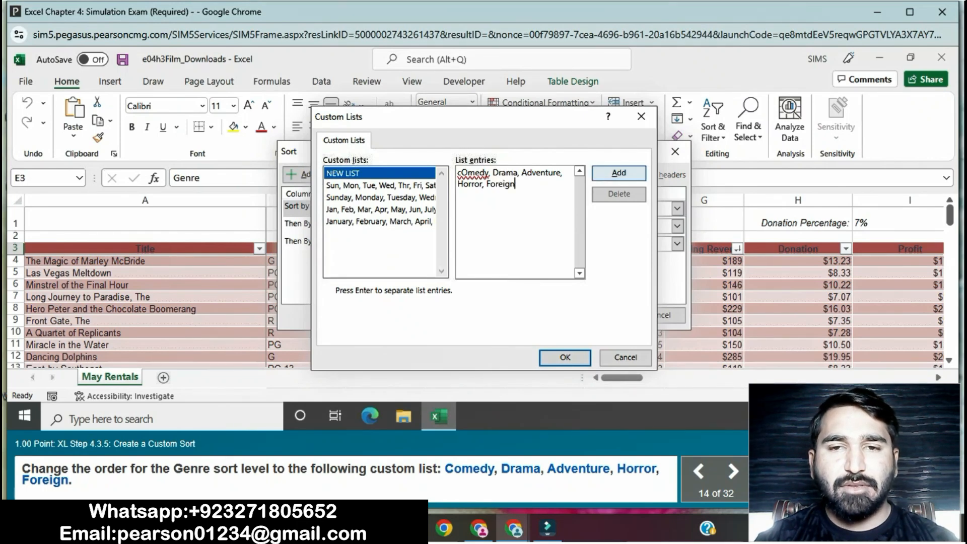
click(619, 173)
click(565, 357)
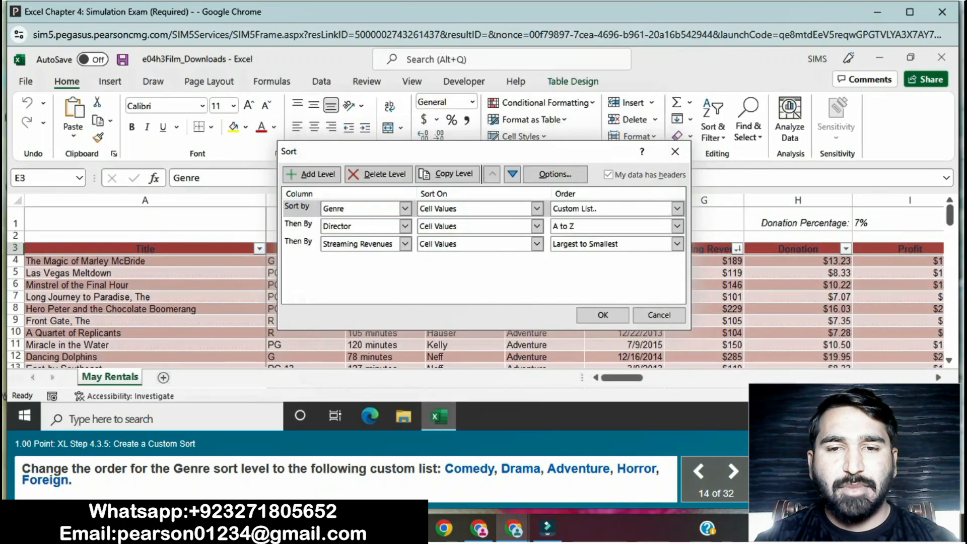
key(Return)
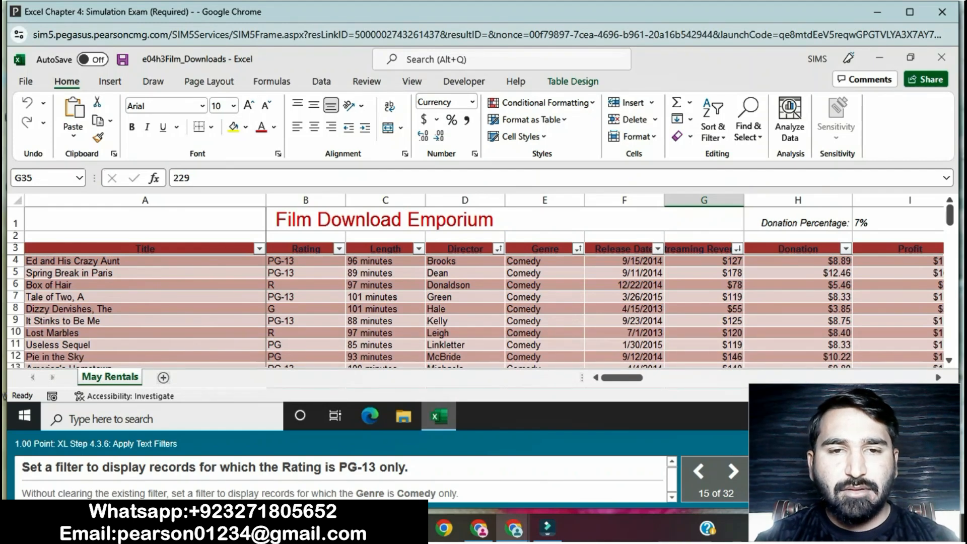
Step: Filter the Rating column to display only PG-13 records
click(339, 249)
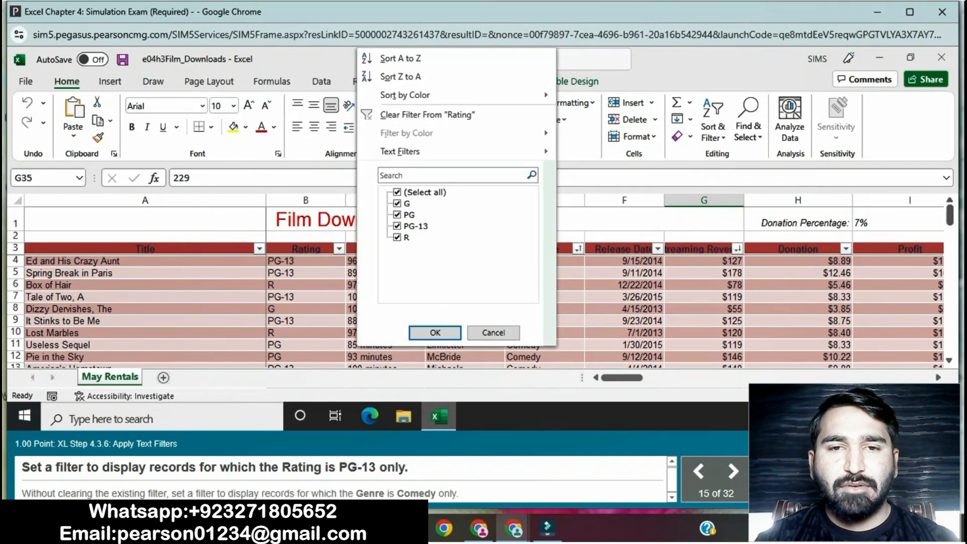
click(397, 192)
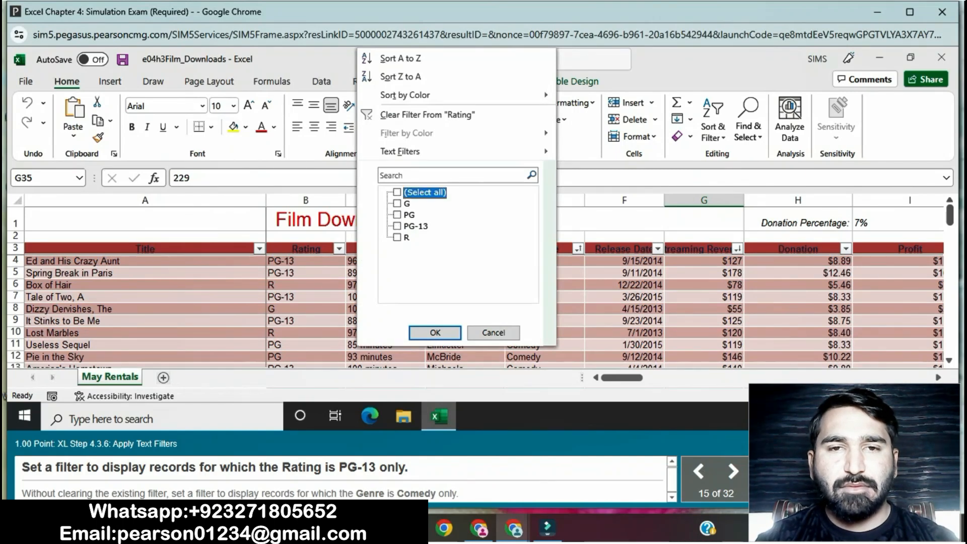
click(398, 226)
click(435, 333)
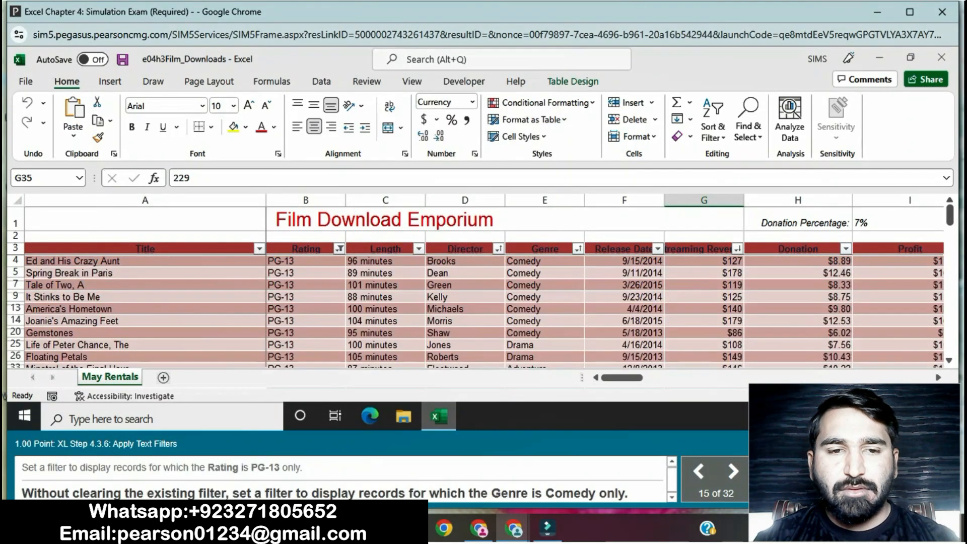
Step: Filter the Genre column to display only Comedy records, keeping the existing Rating filter
click(578, 249)
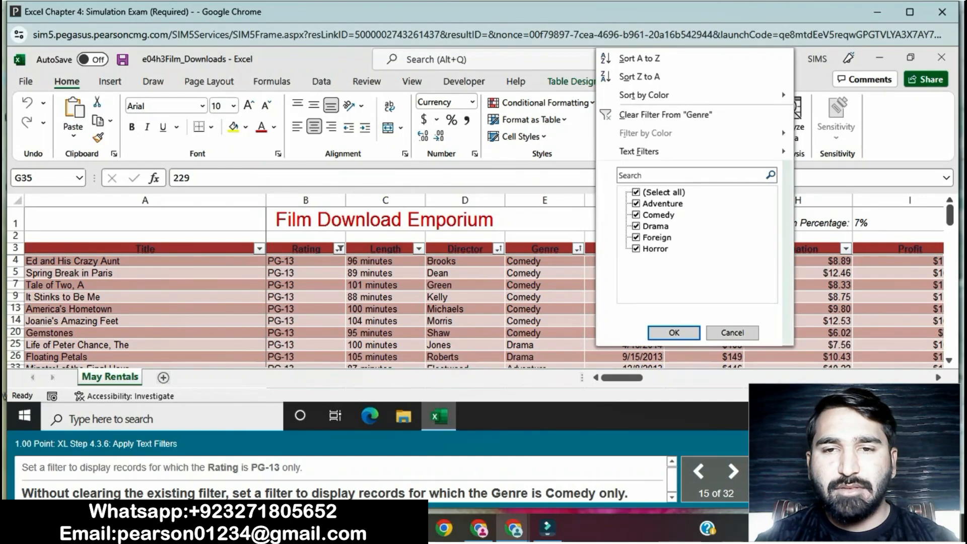
click(636, 192)
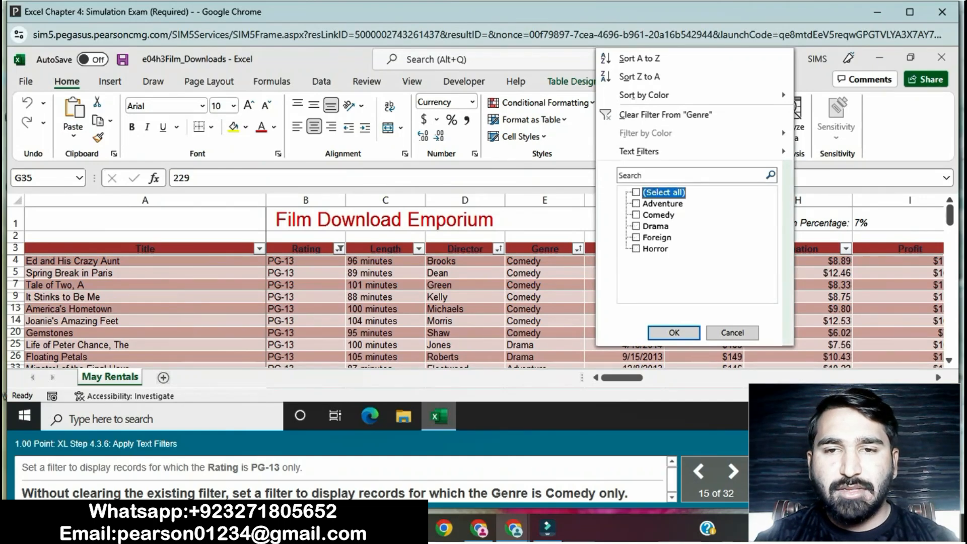
click(636, 214)
click(674, 333)
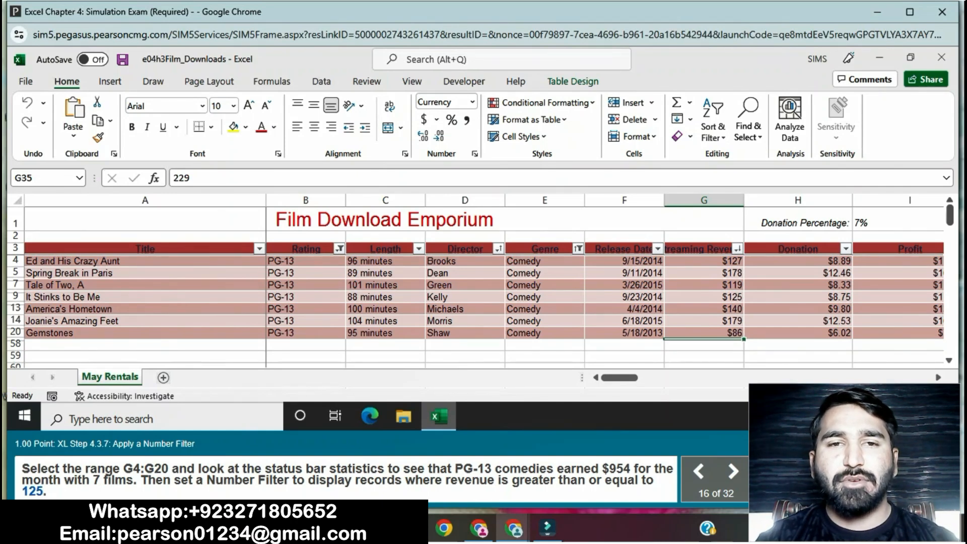
Step: Select the range G4:G20 and filter Streaming Revenues to values greater than or equal to 125
drag(704, 260, 704, 332)
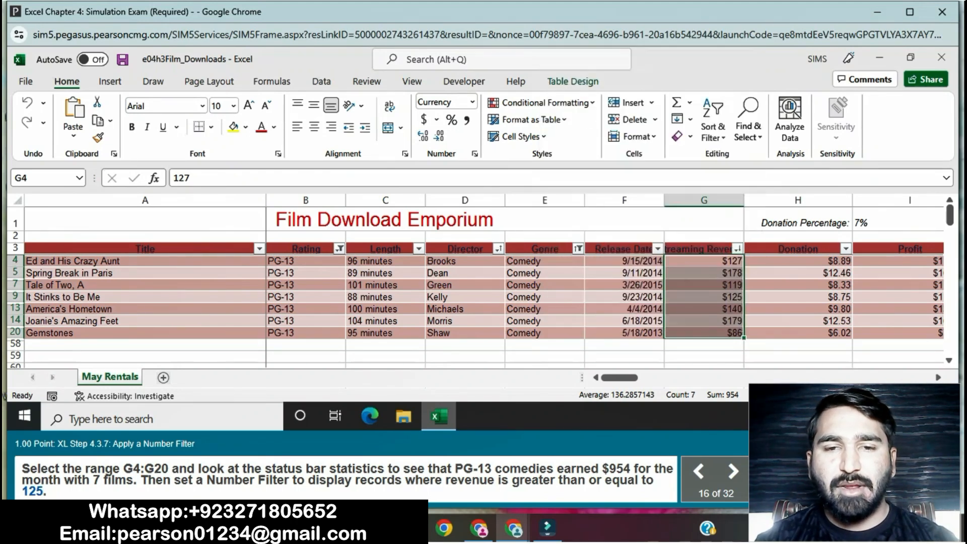
click(738, 249)
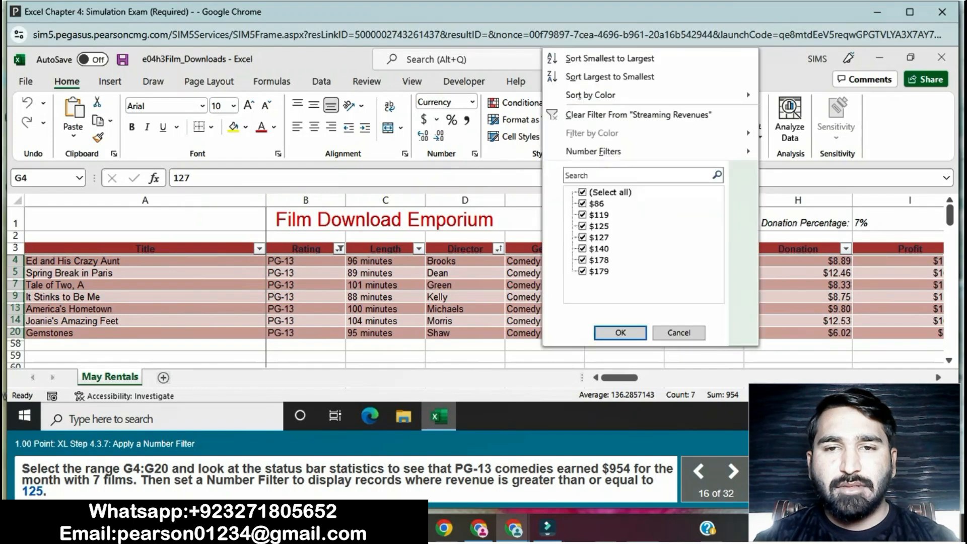
mouse_move(650, 152)
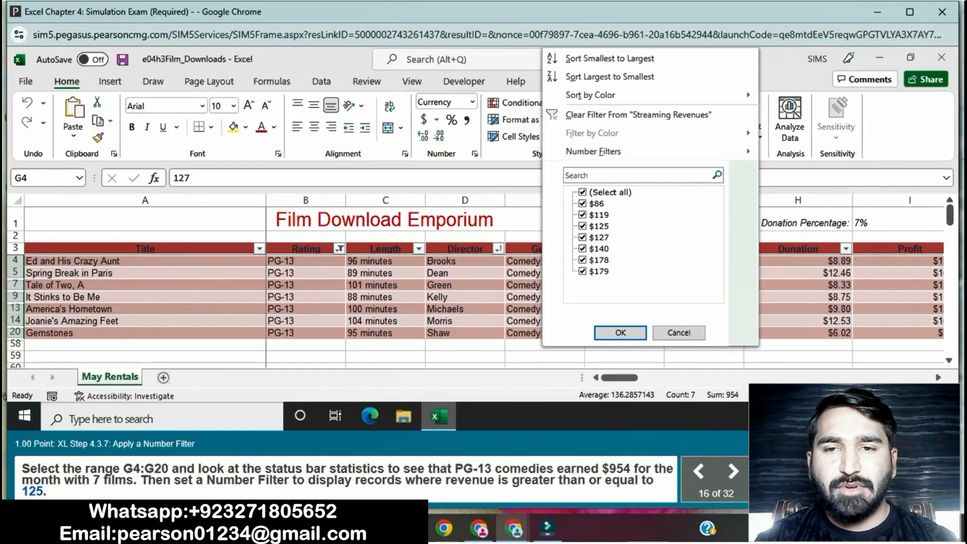
mouse_move(594, 151)
click(796, 208)
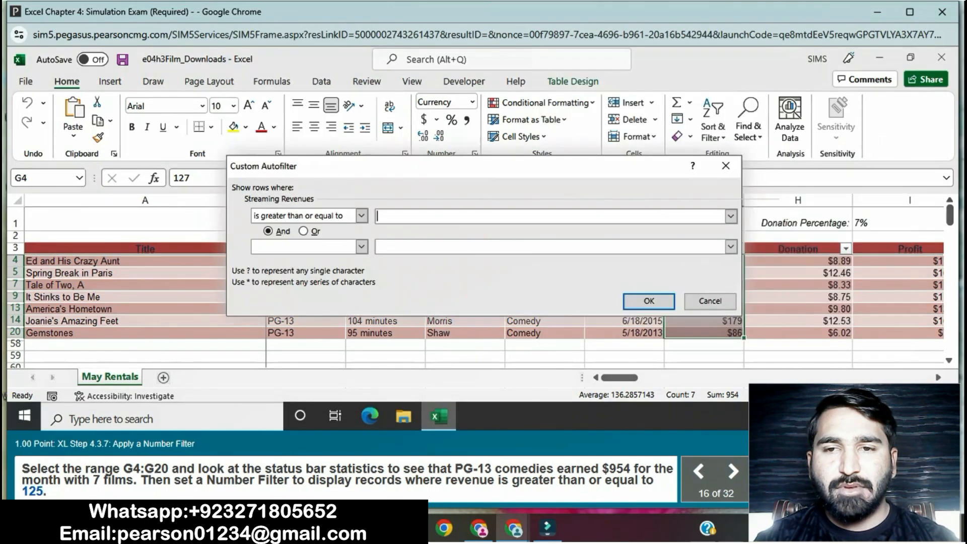
text(125)
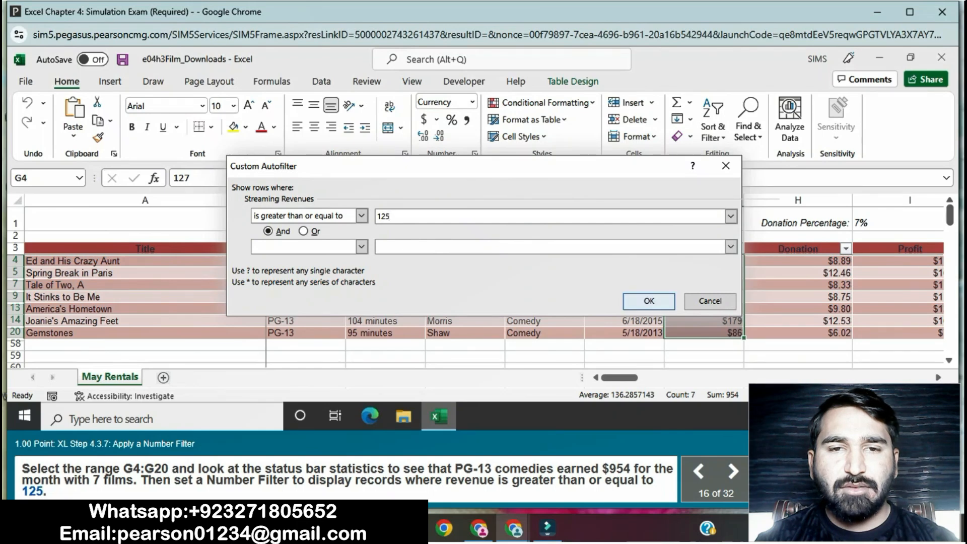
key(Return)
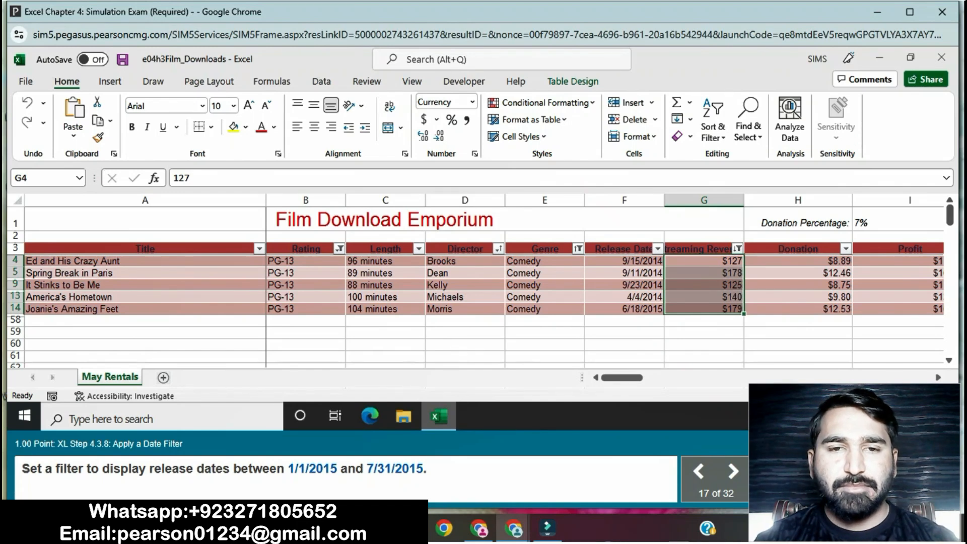
Step: Filter the Release Date column to dates between 1/1/2015 and 7/31/2015
click(658, 249)
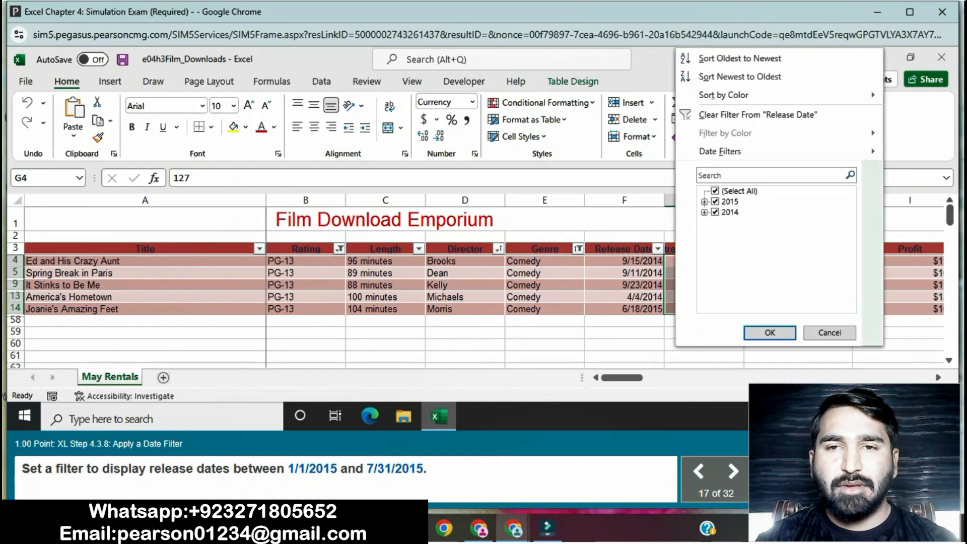
mouse_move(720, 151)
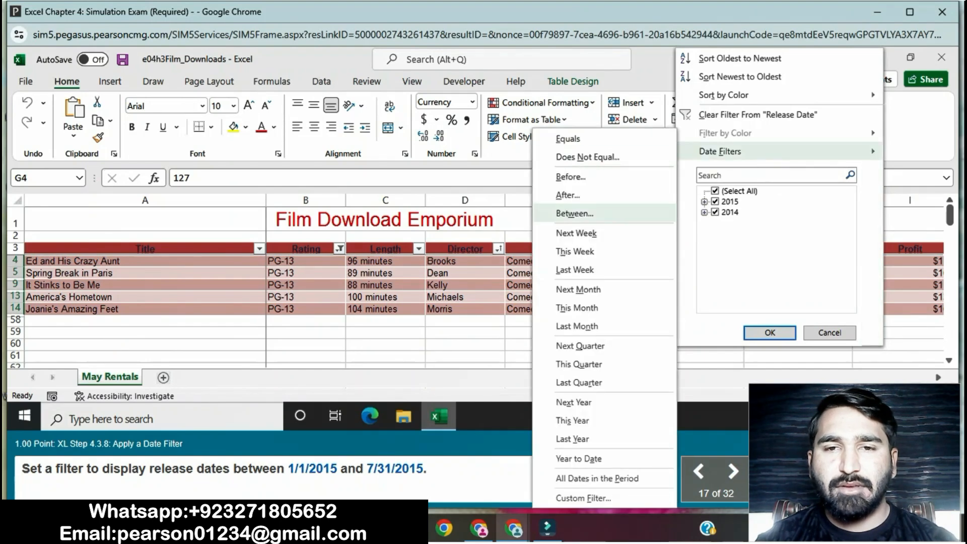
click(569, 212)
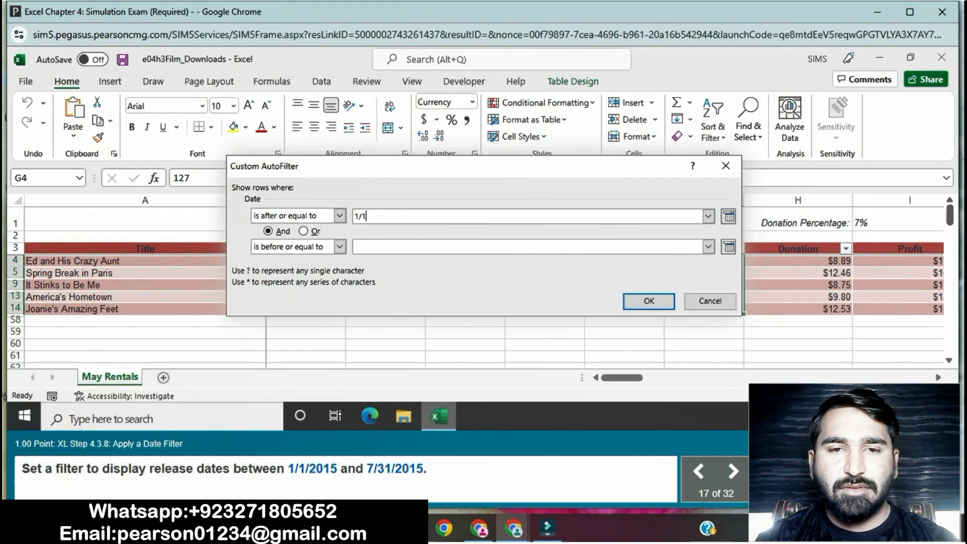
text(/2015)
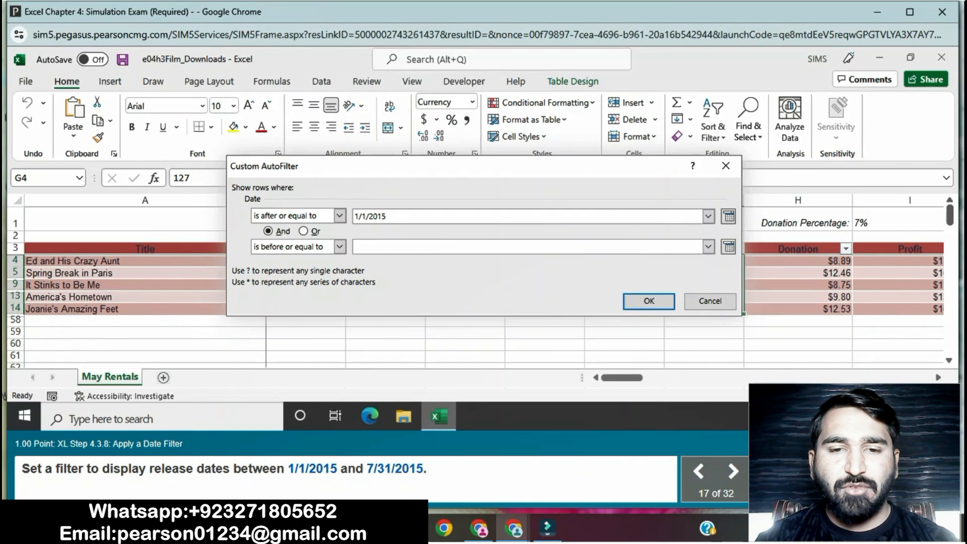
click(382, 246)
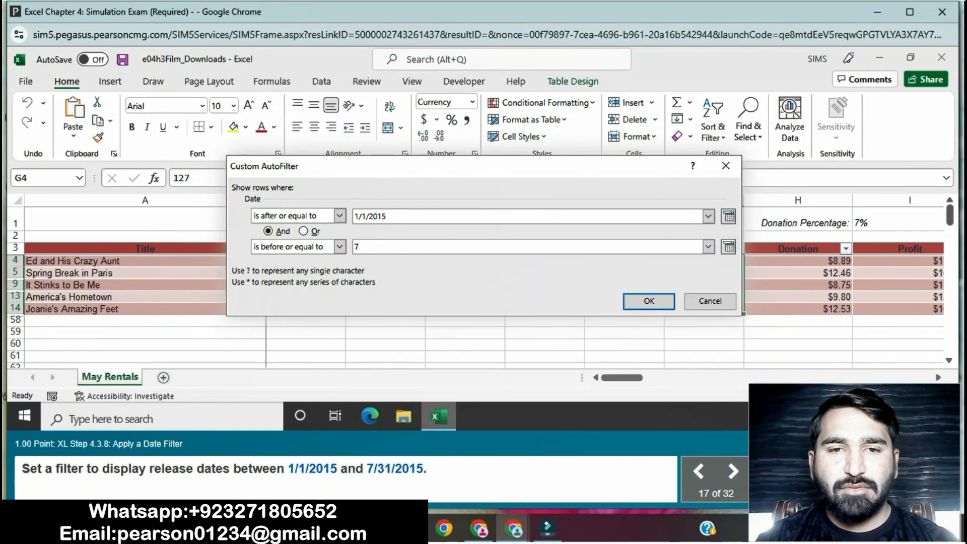
text(7/31/2015)
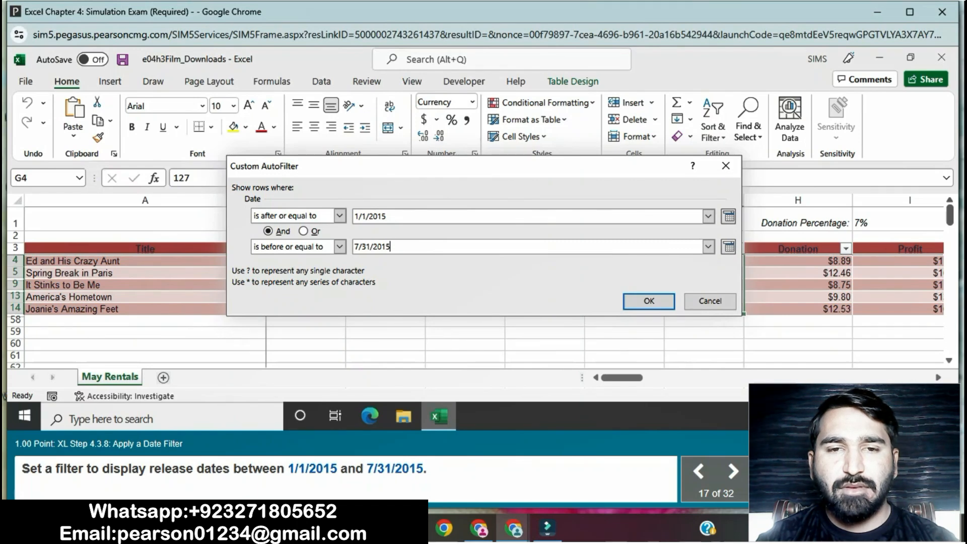
key(Return)
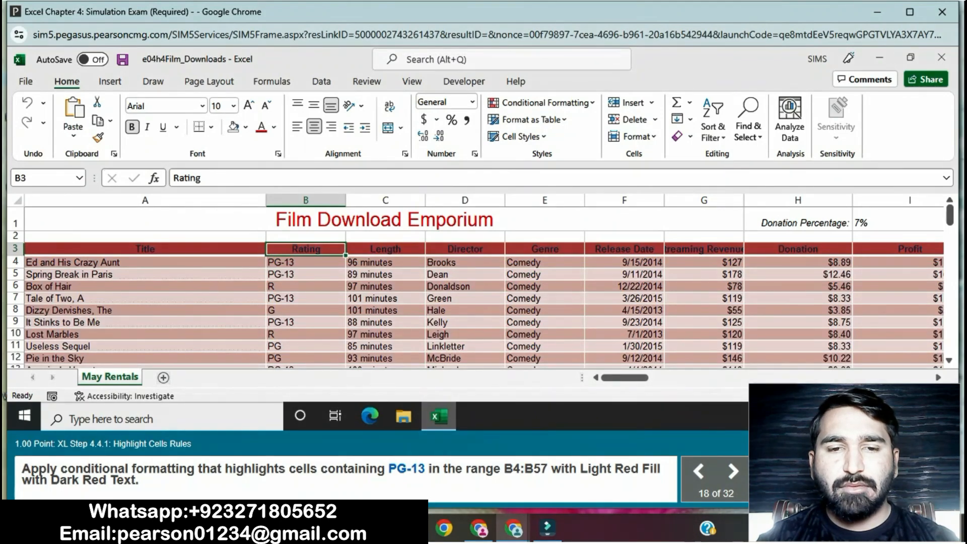
Step: Highlight cells containing the text PG-13 in the range B4:B57 with Light Red Fill with Dark Red Text
drag(306, 262, 305, 357)
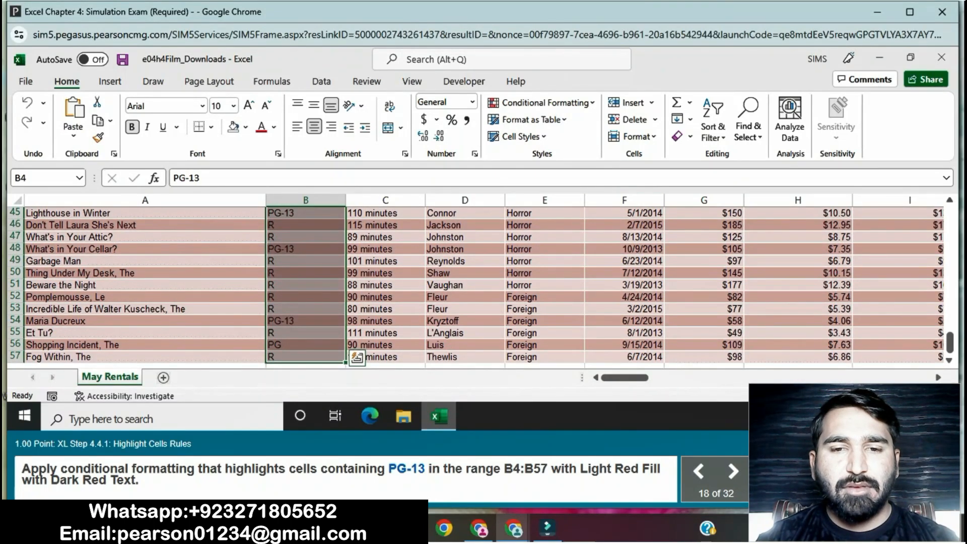
click(542, 103)
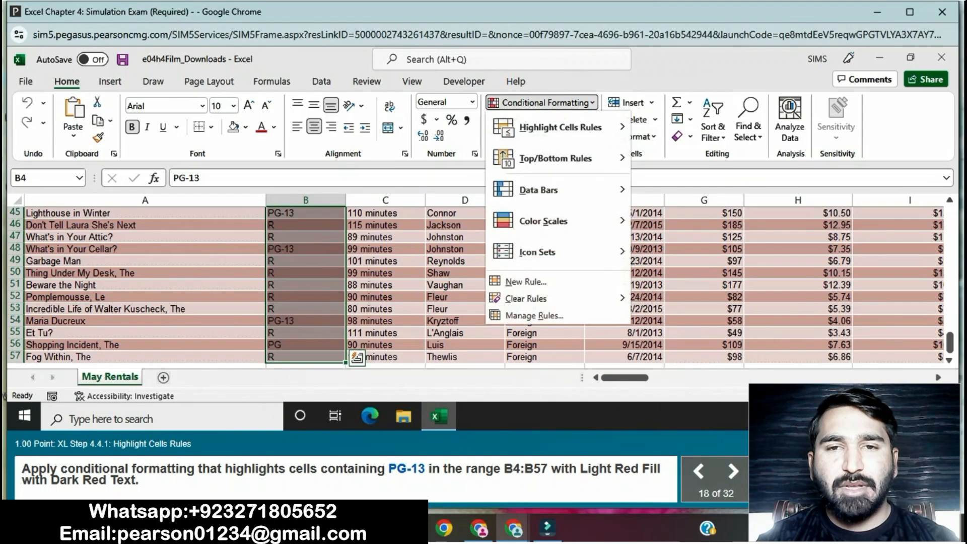
mouse_move(560, 128)
click(703, 253)
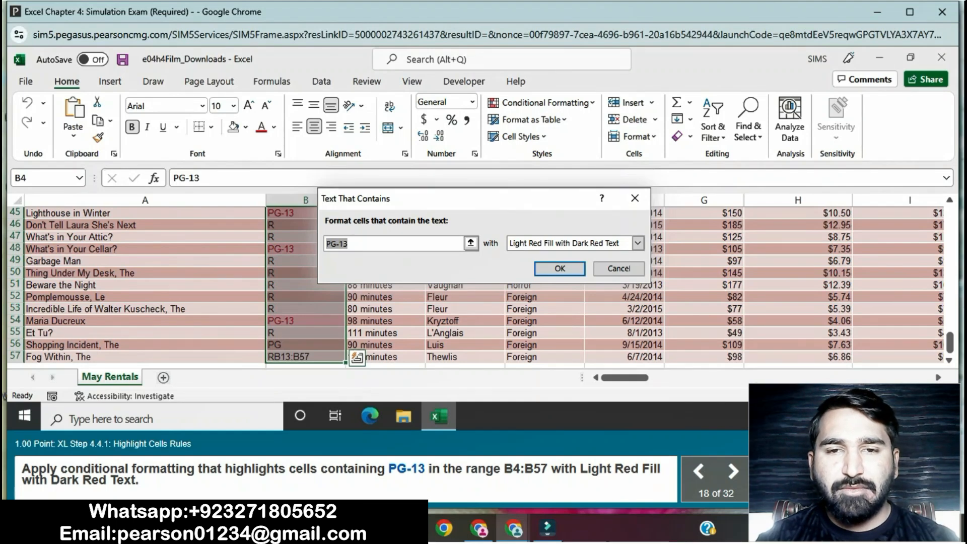
key(Return)
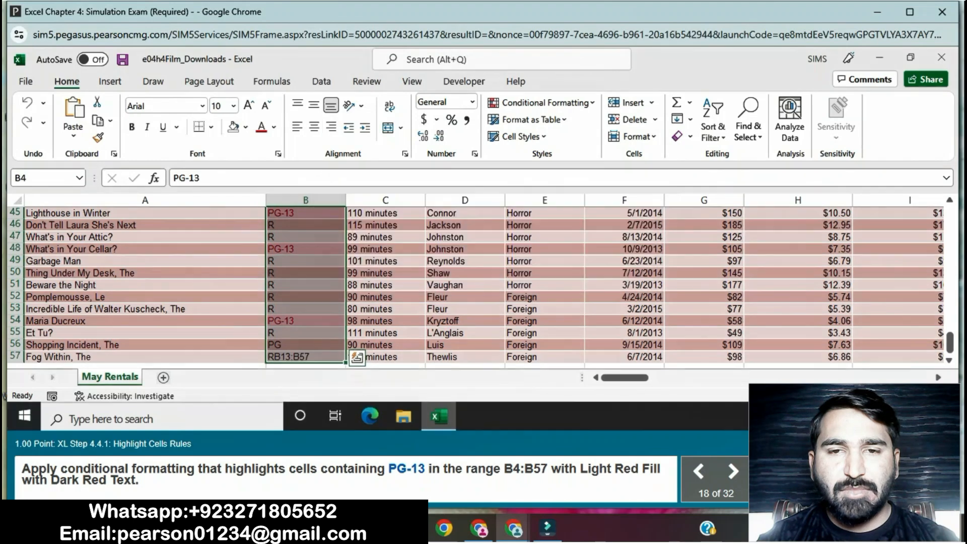